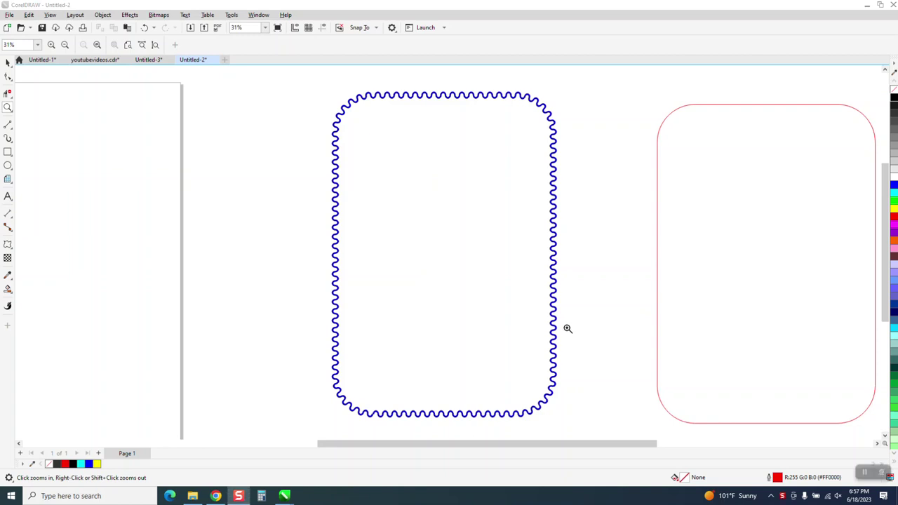
# - Zoom in and out to inspect the existing wavy frame and the whole page
pyautogui.click(8, 109)
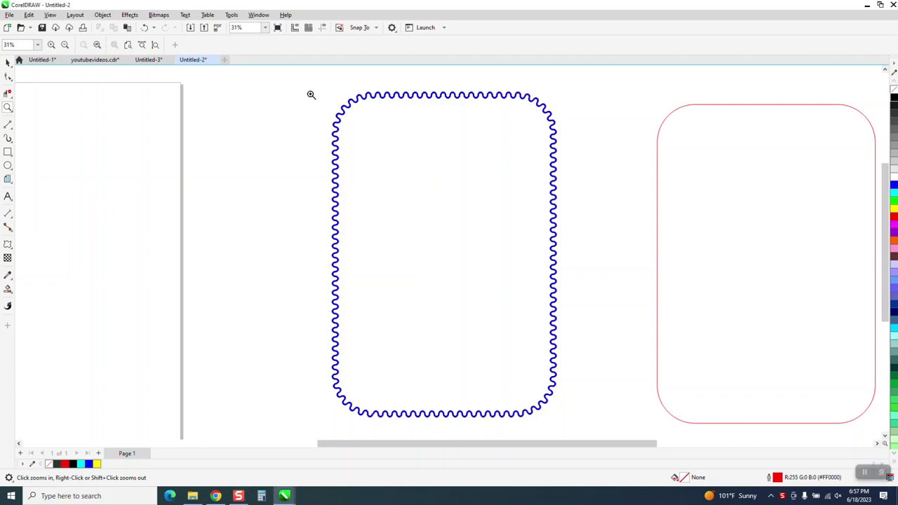
pyautogui.moveTo(333, 91)
pyautogui.mouseDown()
pyautogui.moveTo(601, 136)
pyautogui.moveTo(606, 167)
pyautogui.mouseUp()
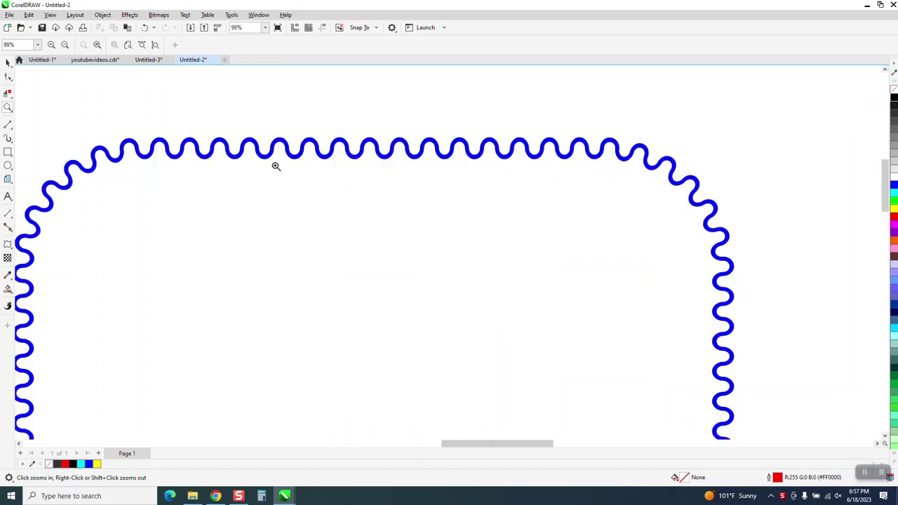
pyautogui.moveTo(134, 129); pyautogui.dragTo(291, 186)
pyautogui.rightClick(265, 166)
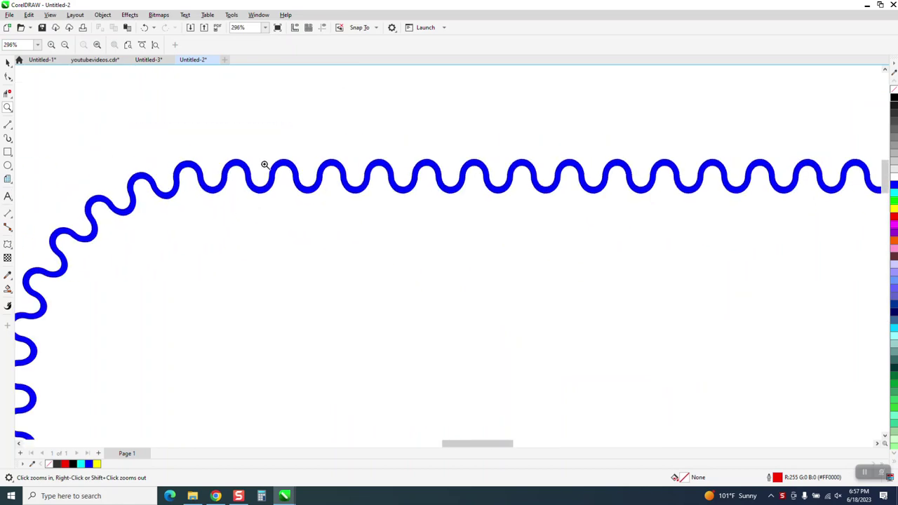
pyautogui.rightClick(264, 166)
pyautogui.rightClick(264, 166)
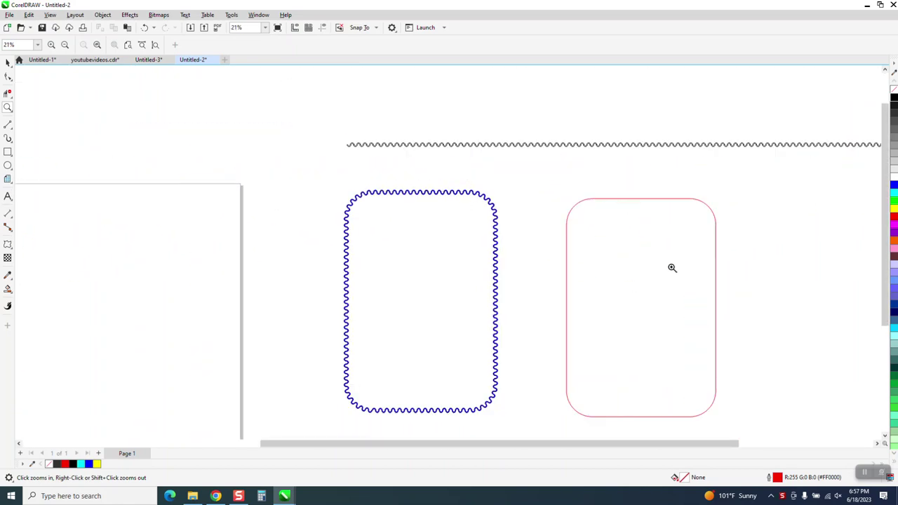
pyautogui.rightClick(435, 207)
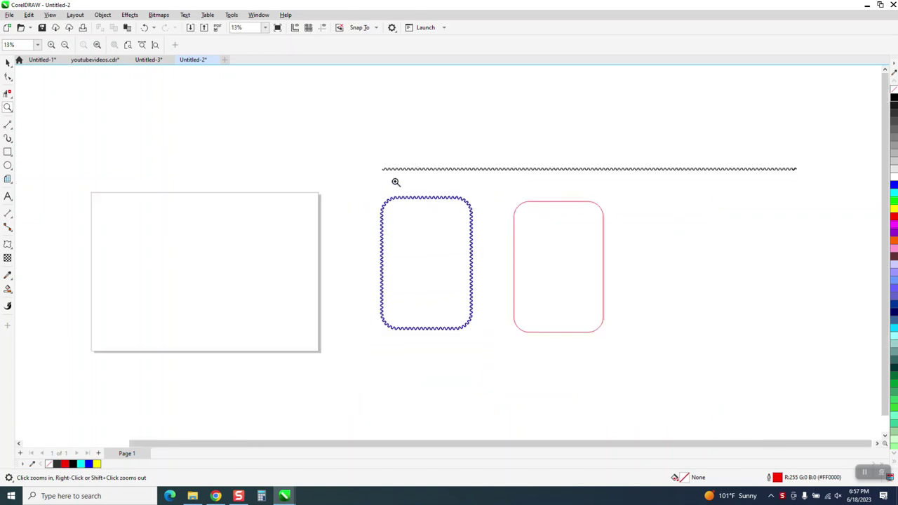
pyautogui.click(573, 175)
pyautogui.rightClick(210, 193)
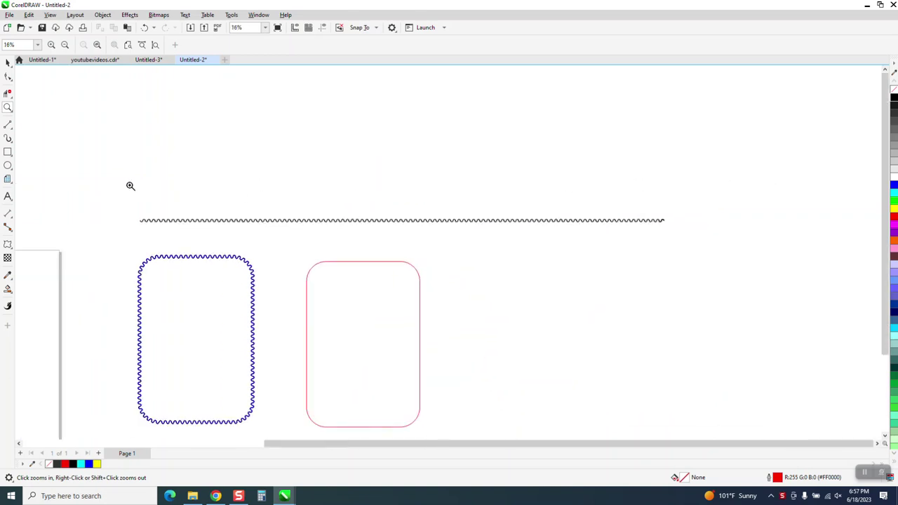
pyautogui.rightClick(186, 240)
pyautogui.rightClick(256, 209)
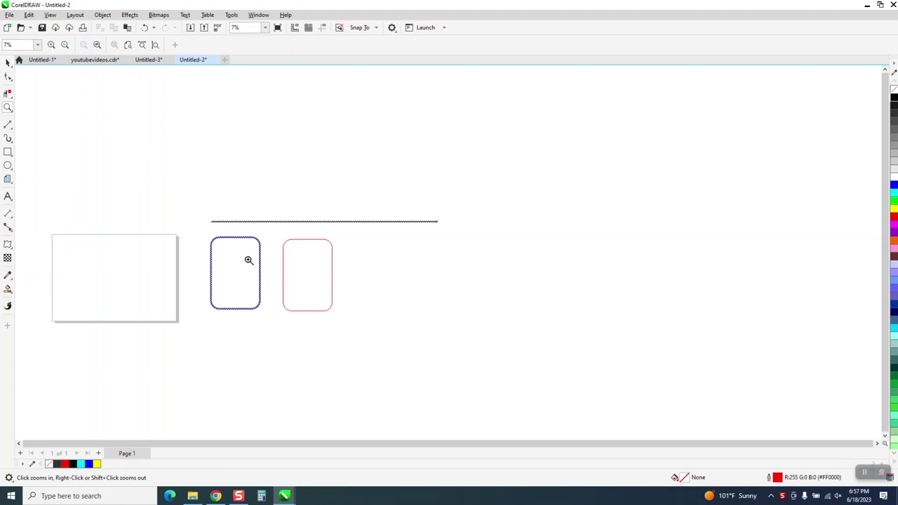
# - Draw a circle on the blank page and make a concentric copy scaled to 73.5%
pyautogui.click(8, 167)
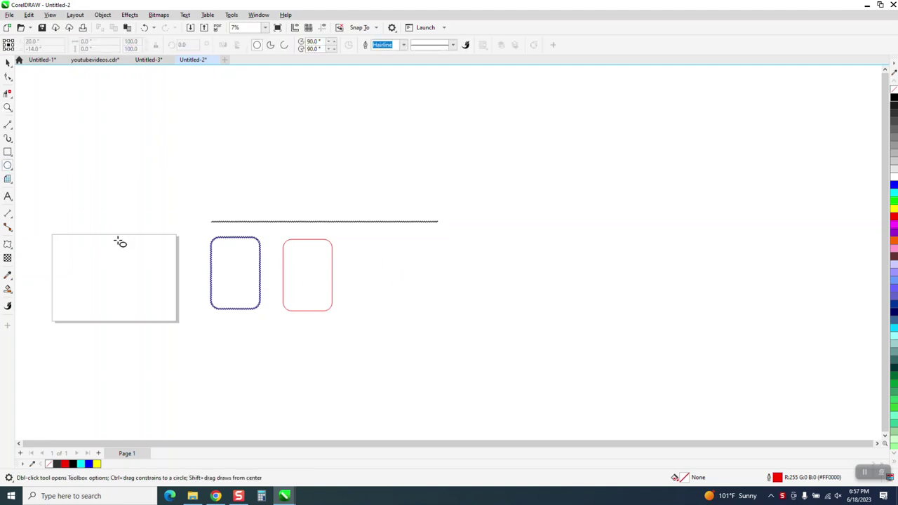
pyautogui.moveTo(152, 258); pyautogui.dragTo(105, 280)
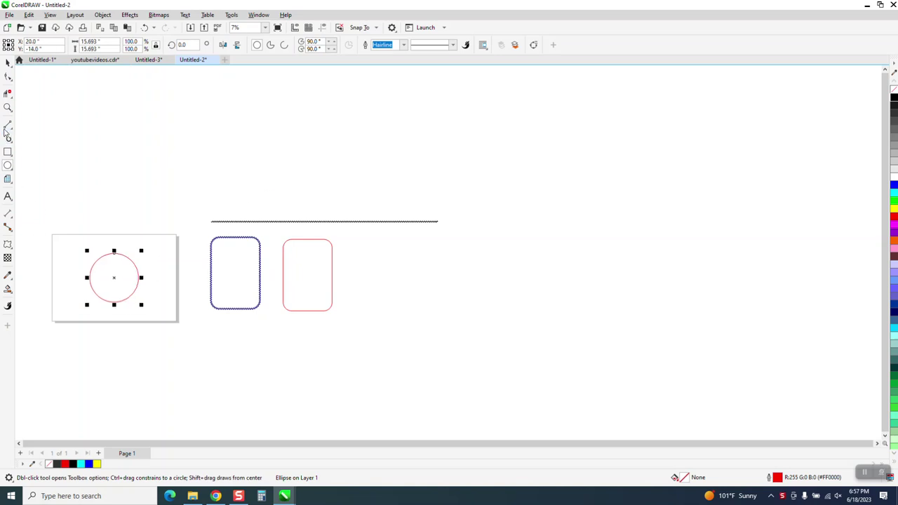
pyautogui.click(8, 107)
pyautogui.moveTo(74, 243); pyautogui.dragTo(186, 305)
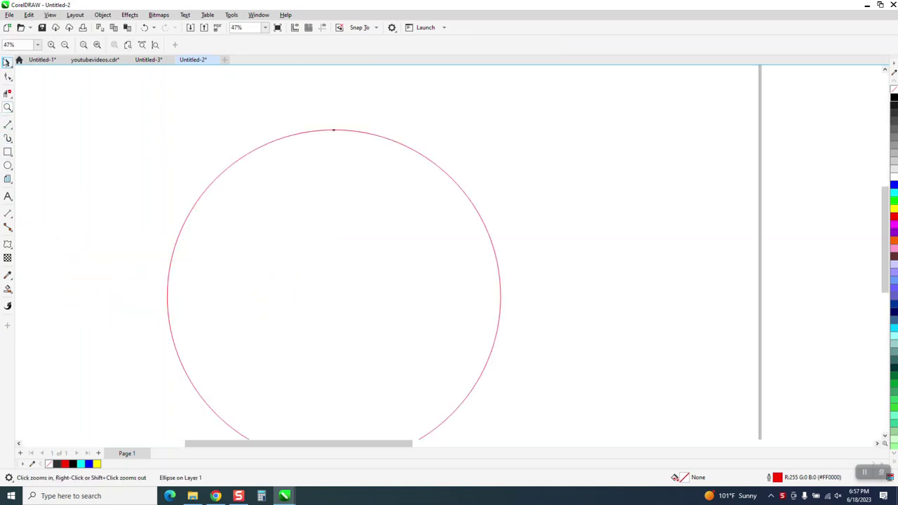
pyautogui.click(6, 62)
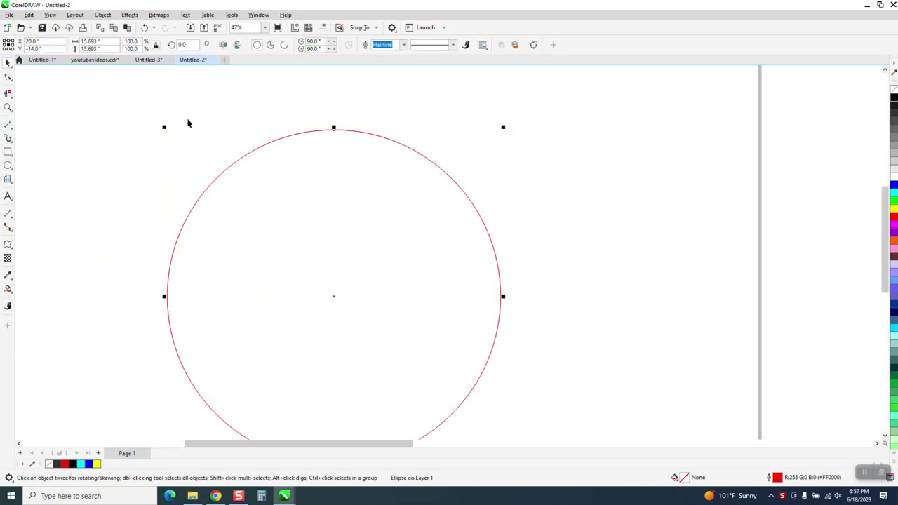
pyautogui.moveTo(503, 128); pyautogui.dragTo(461, 172)
# - Draw a horizontal 2-Point Line through the circles' centre and select all three objects
pyautogui.scroll(-4, 249, 114)
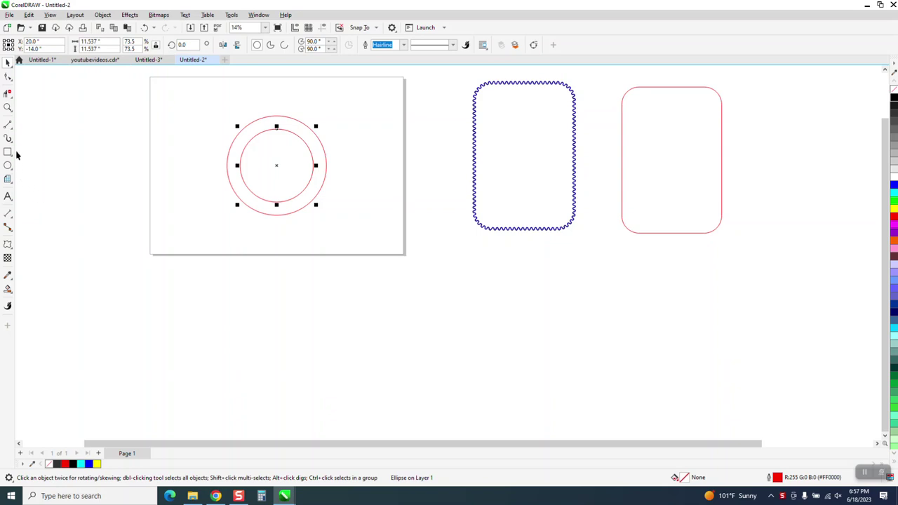
pyautogui.click(10, 126)
pyautogui.click(45, 135)
pyautogui.moveTo(210, 166); pyautogui.dragTo(382, 166)
pyautogui.click(8, 63)
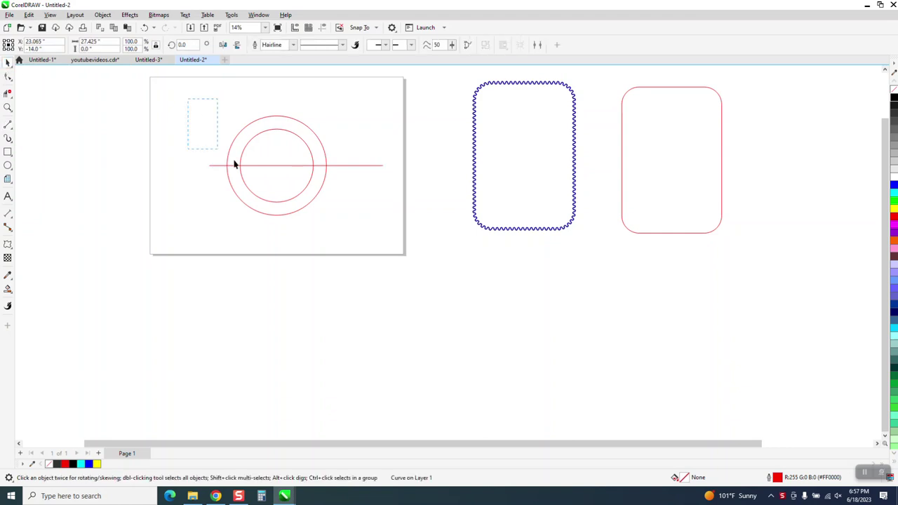
pyautogui.moveTo(235, 164); pyautogui.dragTo(428, 250)
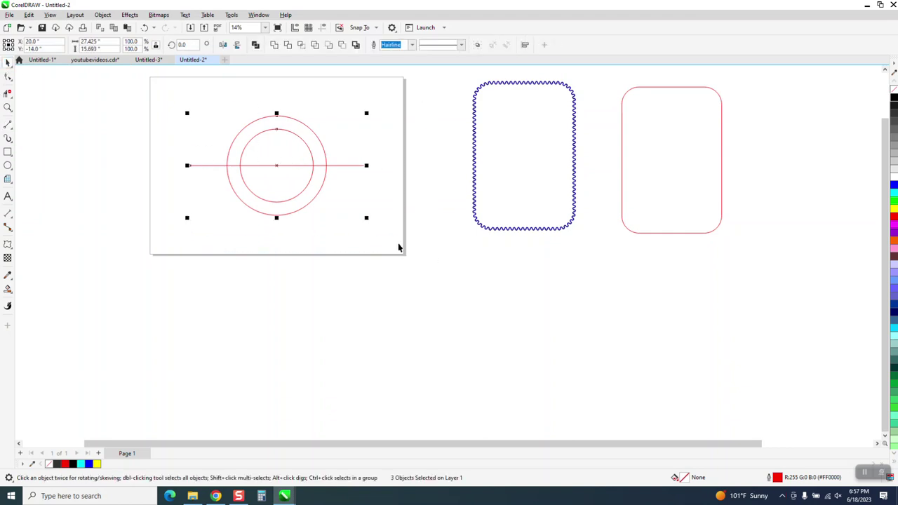
pyautogui.click(7, 290)
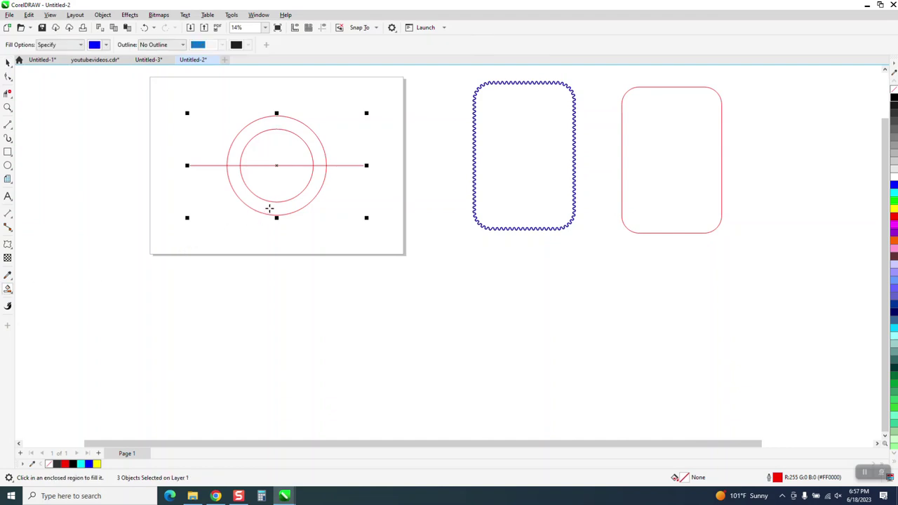
# - Scale the ring objects down, move them toward the page centre, and delete the trial blue fill
pyautogui.click(270, 207)
pyautogui.press('Left')
pyautogui.press('Left')
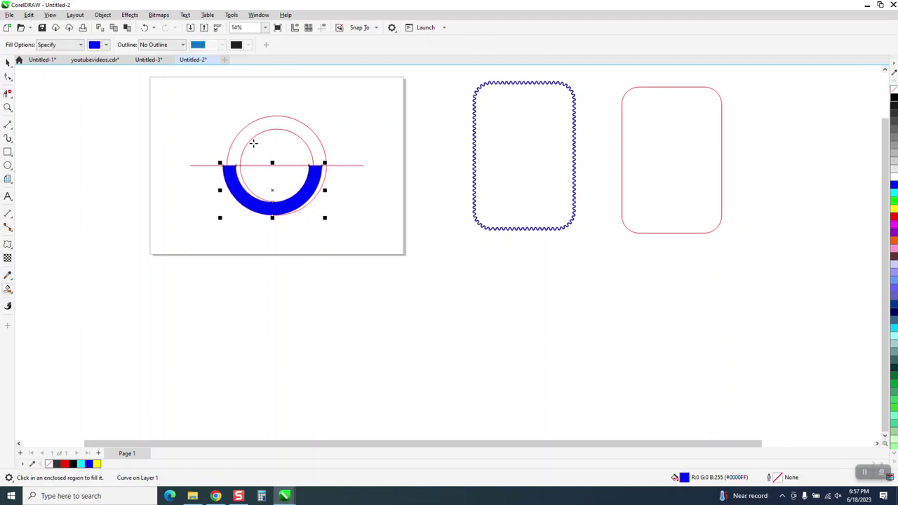
pyautogui.press('Right')
pyautogui.press('Right')
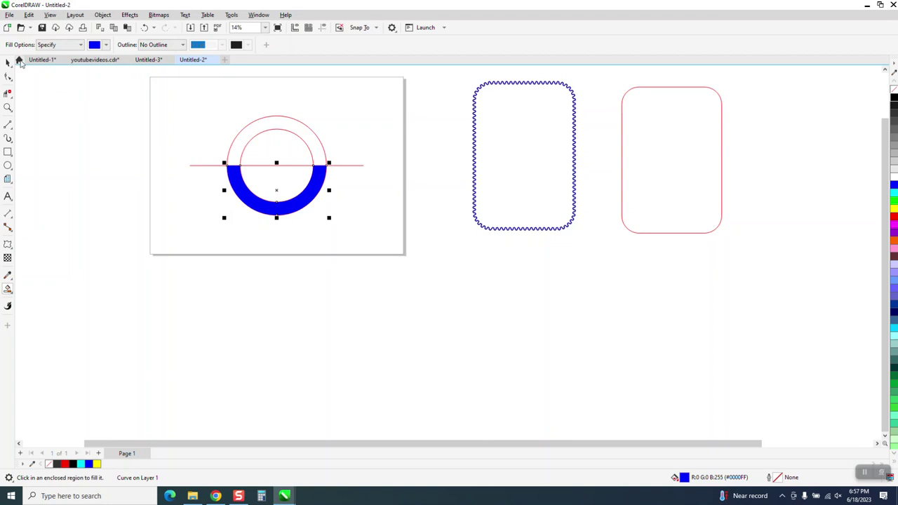
pyautogui.click(8, 61)
pyautogui.moveTo(159, 101); pyautogui.dragTo(390, 233)
pyautogui.moveTo(365, 113); pyautogui.dragTo(244, 184)
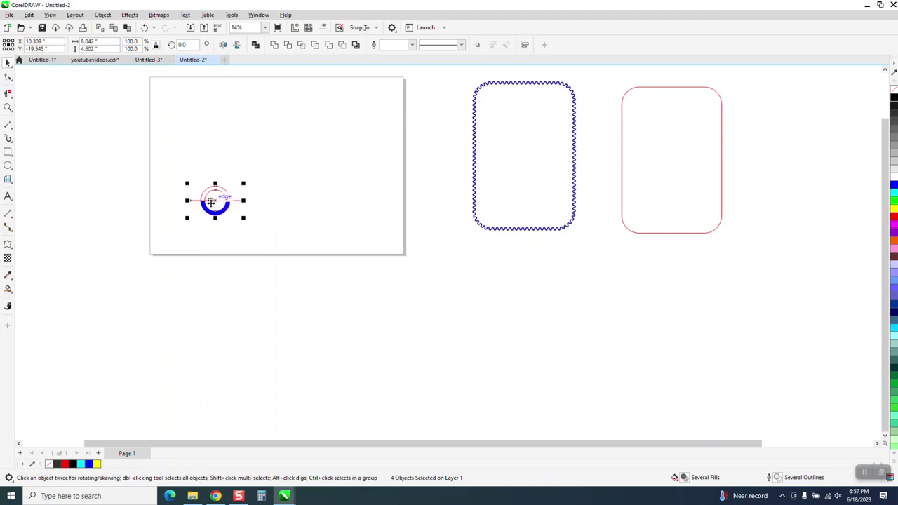
pyautogui.moveTo(204, 199); pyautogui.dragTo(264, 164)
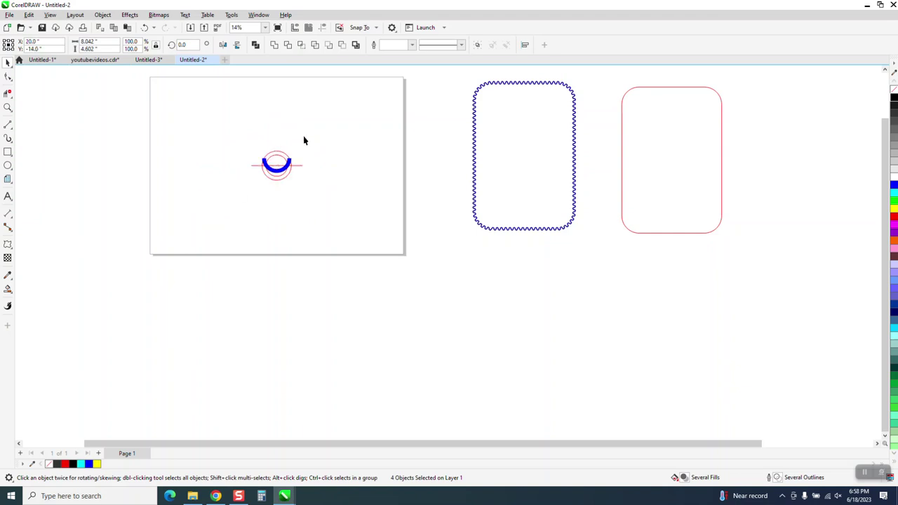
pyautogui.click(292, 159)
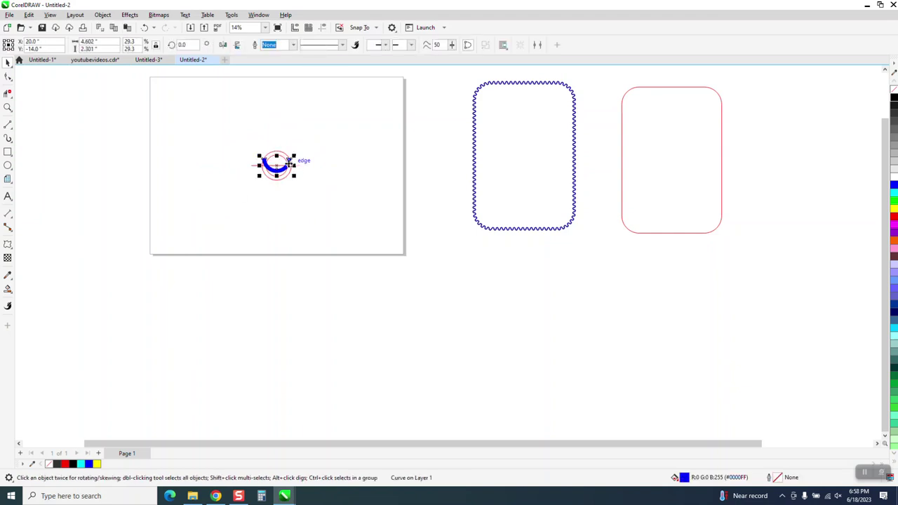
pyautogui.press('Delete')
# - Smart-fill the top and bottom ring halves blue and nudge them left until they join
pyautogui.click(8, 107)
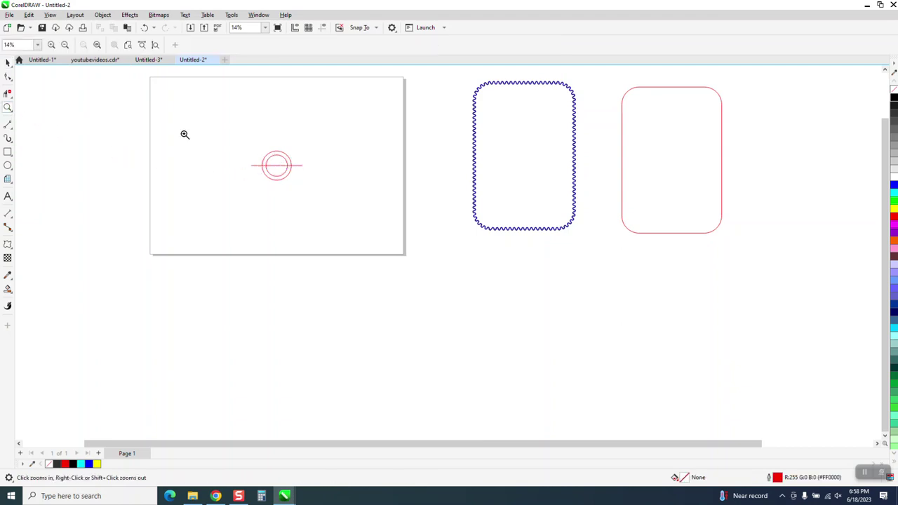
pyautogui.moveTo(379, 203); pyautogui.dragTo(378, 204)
pyautogui.click(8, 288)
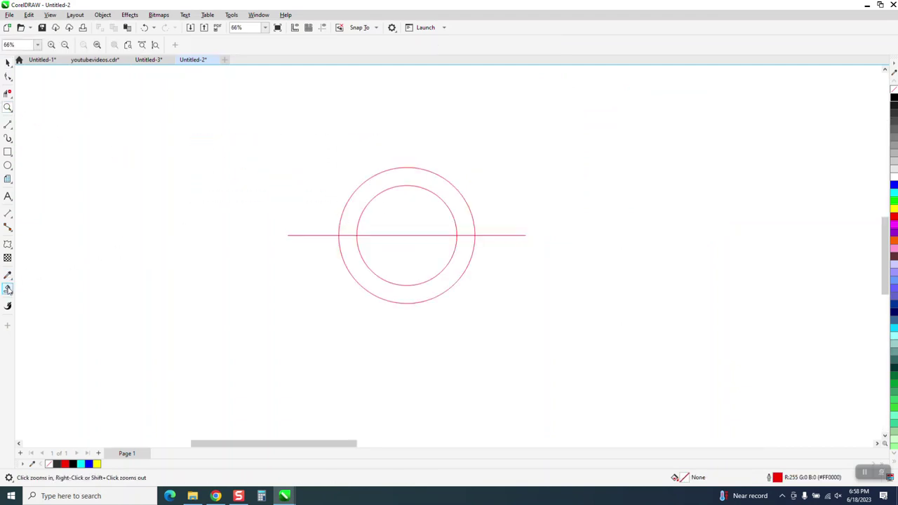
pyautogui.click(379, 189)
pyautogui.press('Left')
pyautogui.press('Left')
pyautogui.press('Left')
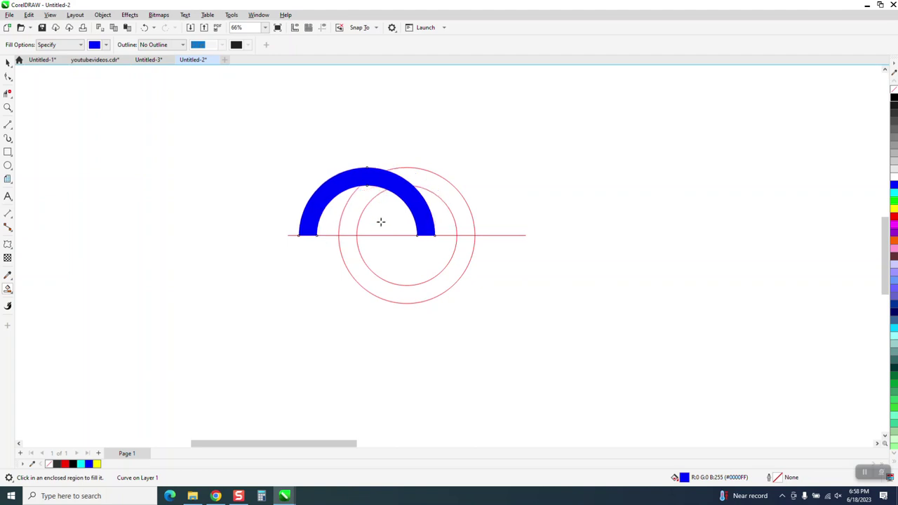
pyautogui.click(362, 270)
pyautogui.press('Left')
pyautogui.press('Left')
pyautogui.press('Left')
pyautogui.press('Left')
pyautogui.press('Left')
pyautogui.press('Left')
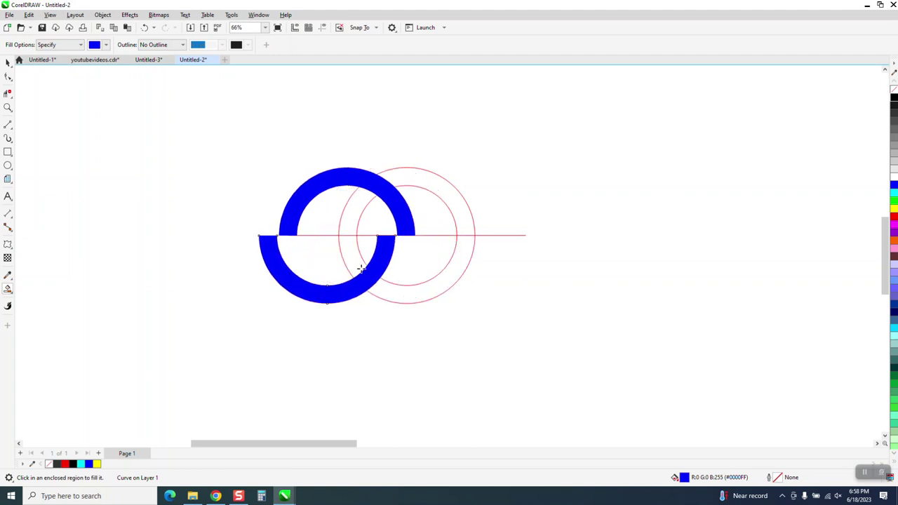
pyautogui.press('Left')
pyautogui.press('Left')
pyautogui.press('Left')
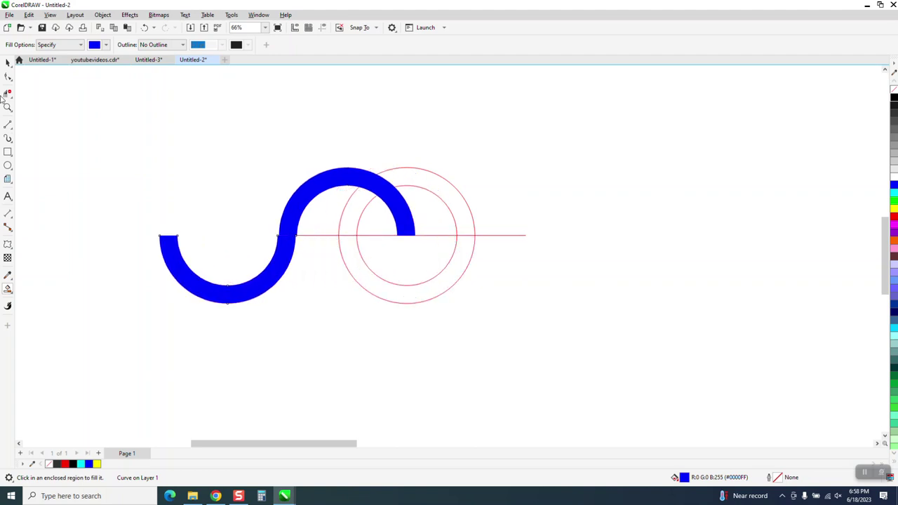
# - Select the two red circles and open Calculator
pyautogui.click(8, 62)
pyautogui.moveTo(331, 147); pyautogui.dragTo(537, 320)
pyautogui.press('super+5')
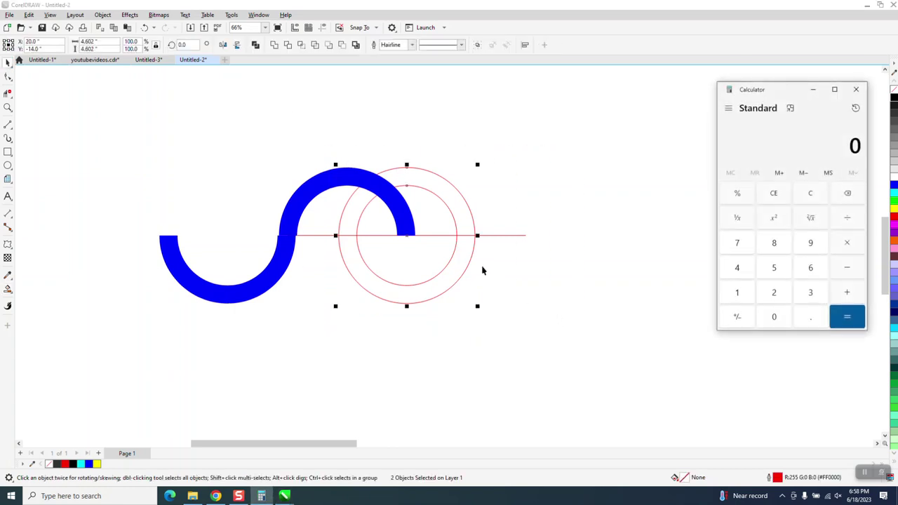
# - Delete the two red circles and the red guide line
pyautogui.click(464, 207)
pyautogui.press('Delete')
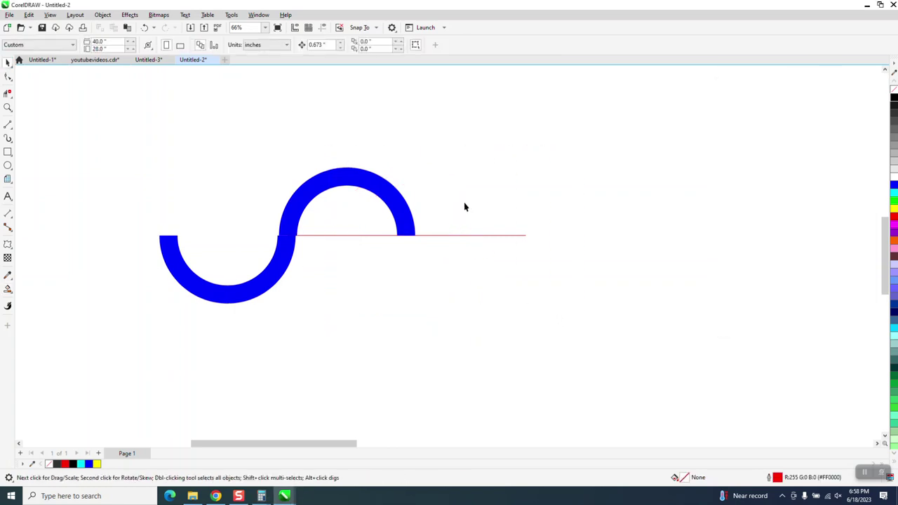
pyautogui.click(436, 235)
pyautogui.press('Delete')
# - Remove the blue fill from both S halves and give them a black hairline outline
pyautogui.moveTo(438, 325); pyautogui.dragTo(438, 326)
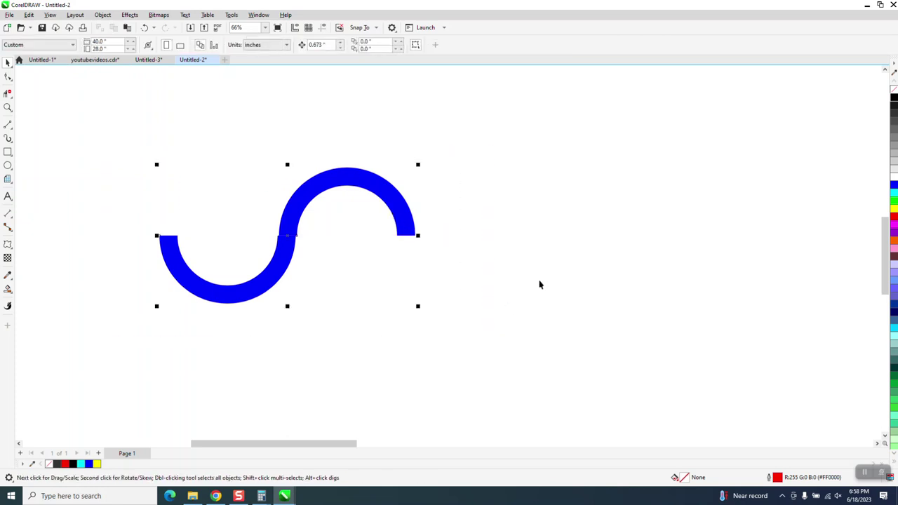
pyautogui.click(893, 89)
pyautogui.rightClick(893, 102)
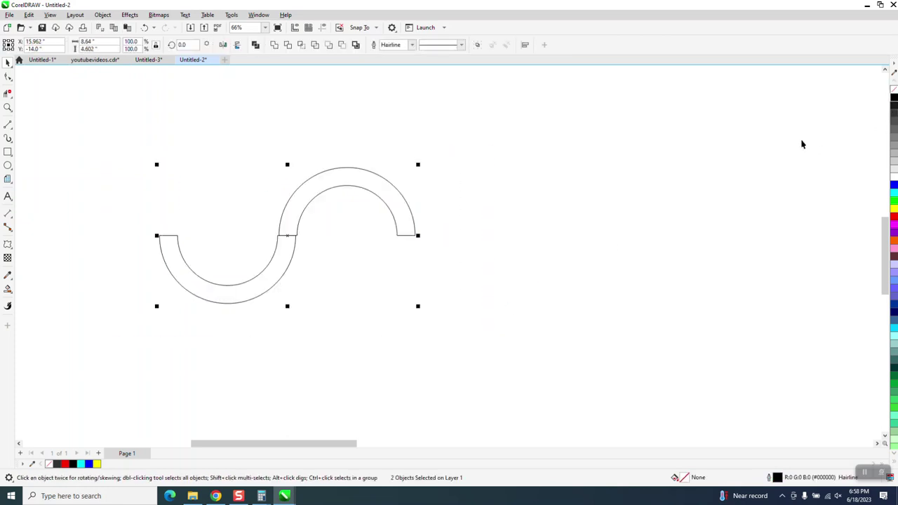
# - Snap the lower half onto the upper half's end node, then select both halves together
pyautogui.click(7, 107)
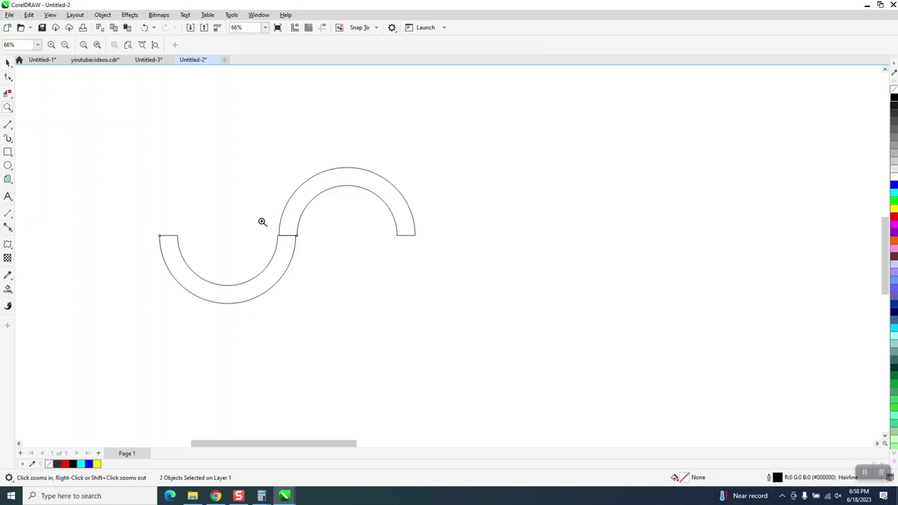
pyautogui.moveTo(260, 220); pyautogui.dragTo(324, 256)
pyautogui.press('space')
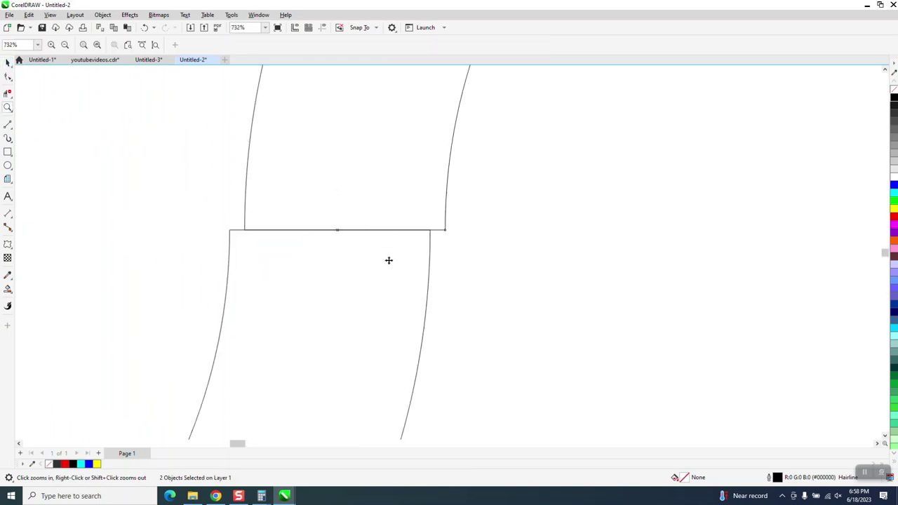
pyautogui.moveTo(390, 258); pyautogui.dragTo(481, 276)
pyautogui.click(526, 294)
pyautogui.scroll(-5, 328, 219)
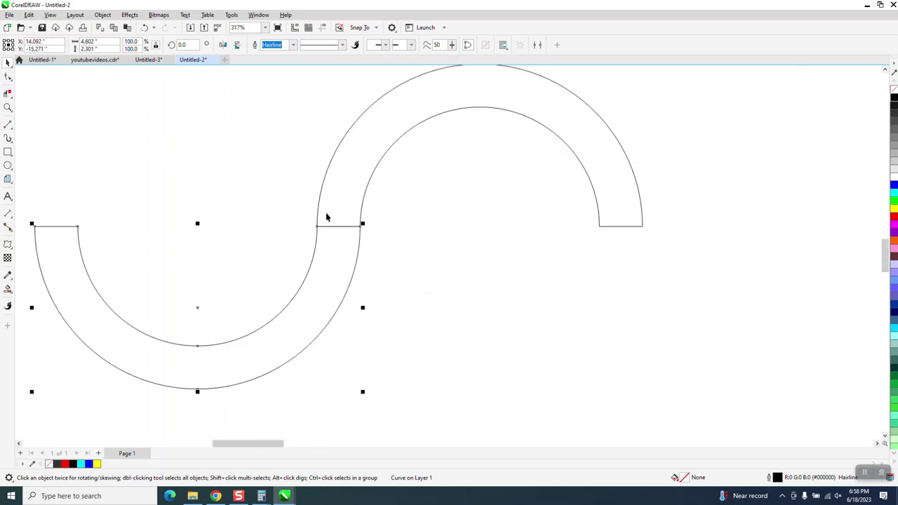
pyautogui.moveTo(181, 140); pyautogui.dragTo(590, 298)
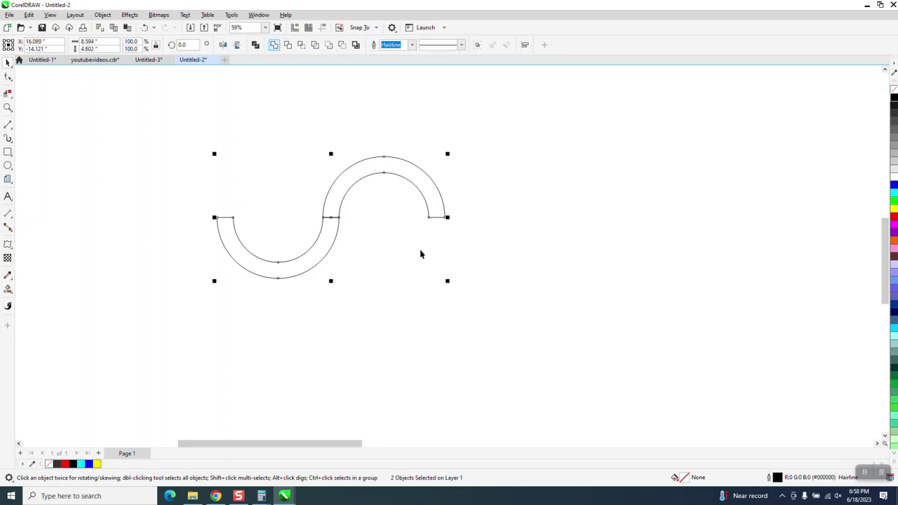
# - Zoom into the junction and delete the seam segment between the halves with Virtual Segment Delete
pyautogui.click(333, 253)
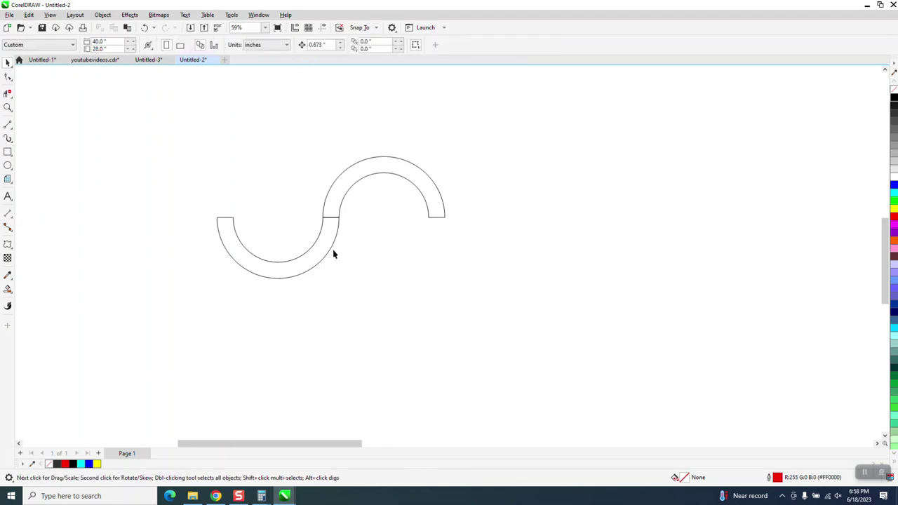
pyautogui.click(8, 108)
pyautogui.moveTo(312, 212); pyautogui.dragTo(357, 237)
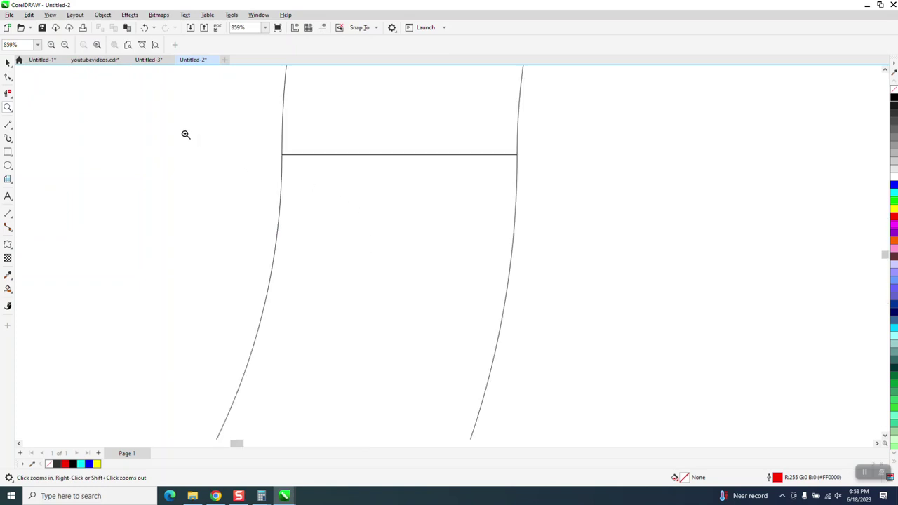
pyautogui.moveTo(185, 134); pyautogui.dragTo(500, 194)
pyautogui.scroll(-1, 420, 236)
pyautogui.scroll(-3, 455, 235)
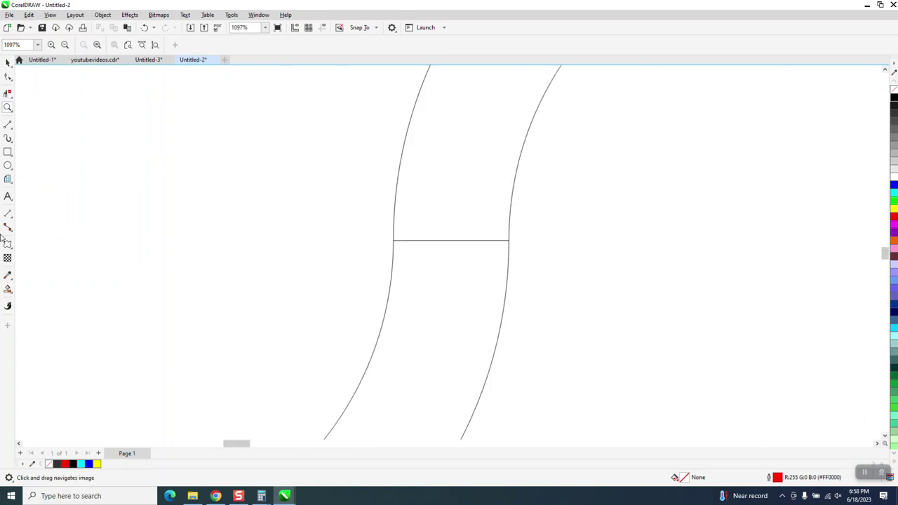
pyautogui.click(8, 94)
pyautogui.click(466, 241)
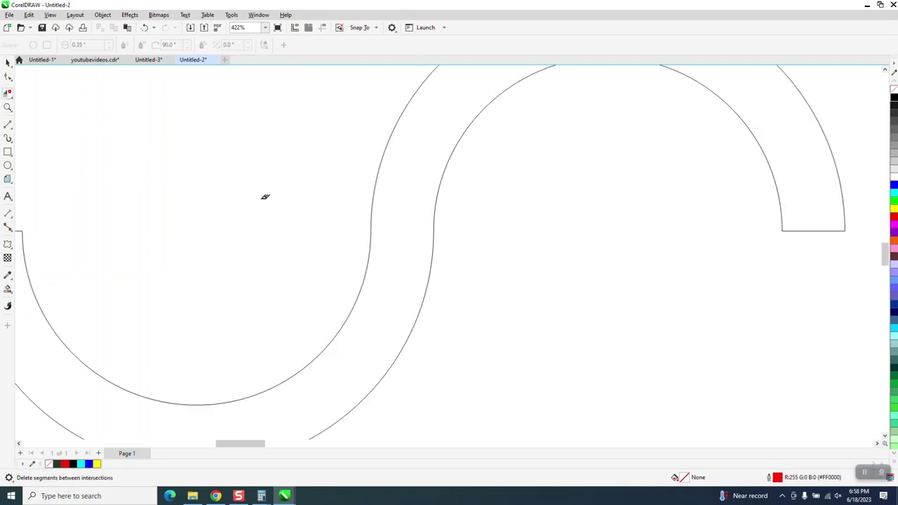
pyautogui.scroll(-4, 264, 196)
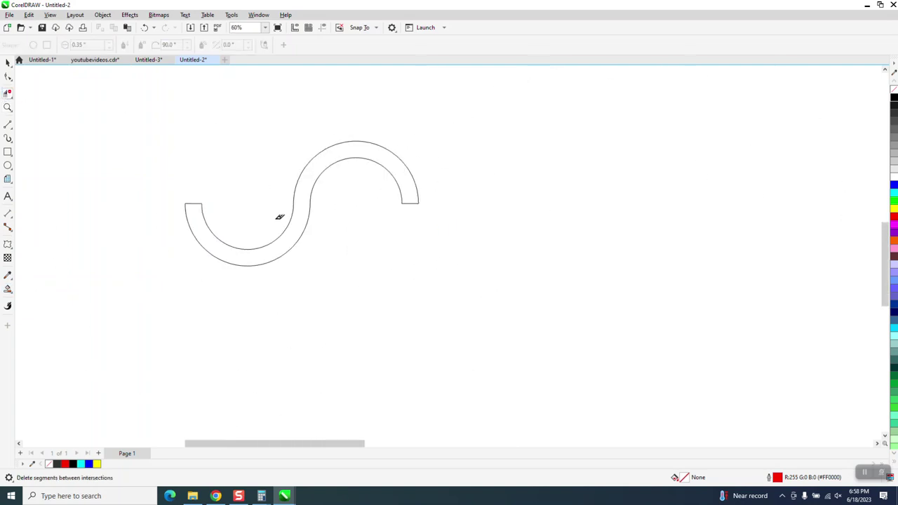
pyautogui.click(8, 63)
pyautogui.click(8, 290)
# - Fill the S band blue, delete the leftover outline copy, and move the blue S back into place
pyautogui.click(234, 254)
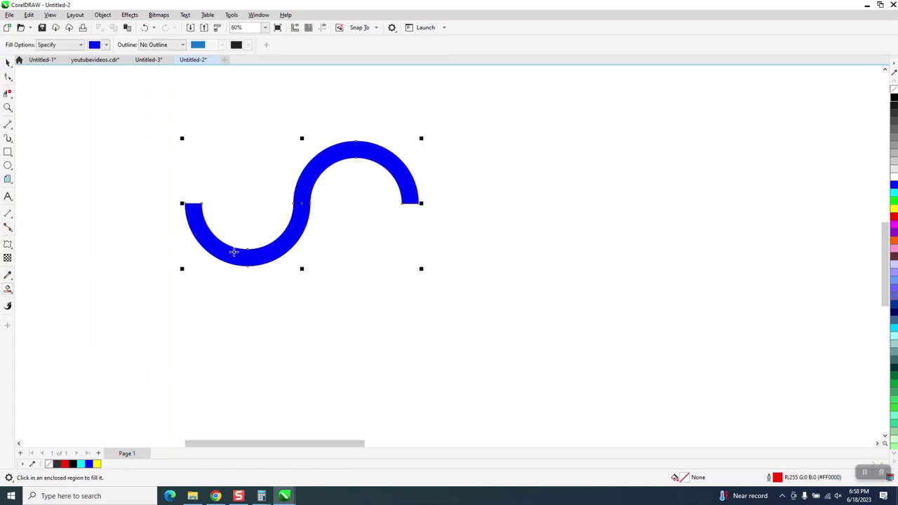
pyautogui.click(5, 63)
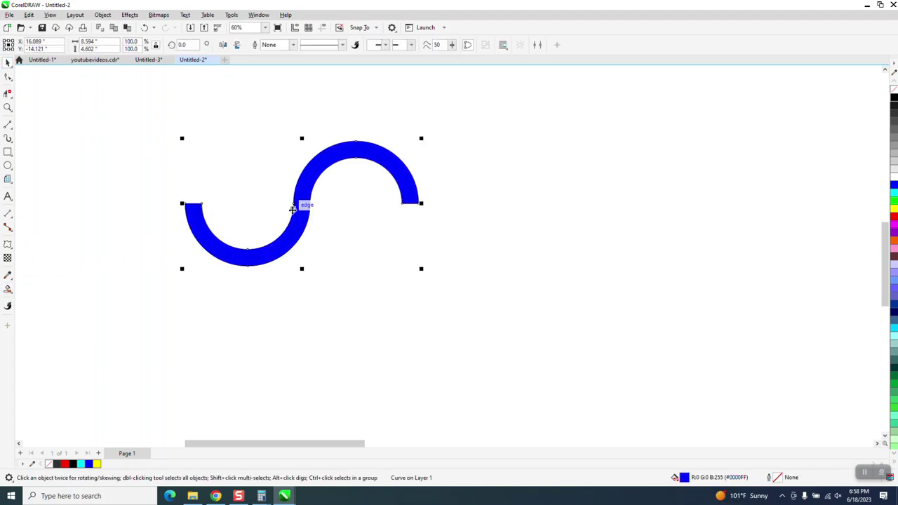
pyautogui.moveTo(296, 202); pyautogui.dragTo(483, 272)
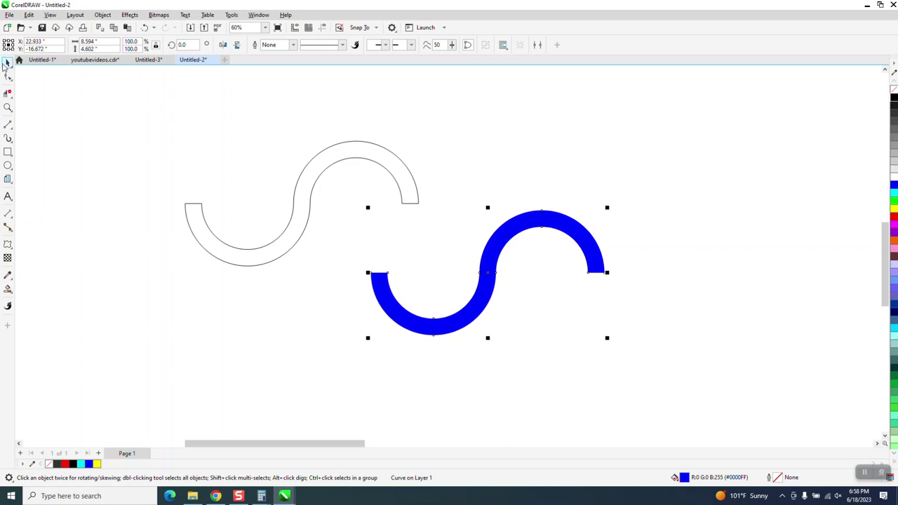
pyautogui.click(343, 151)
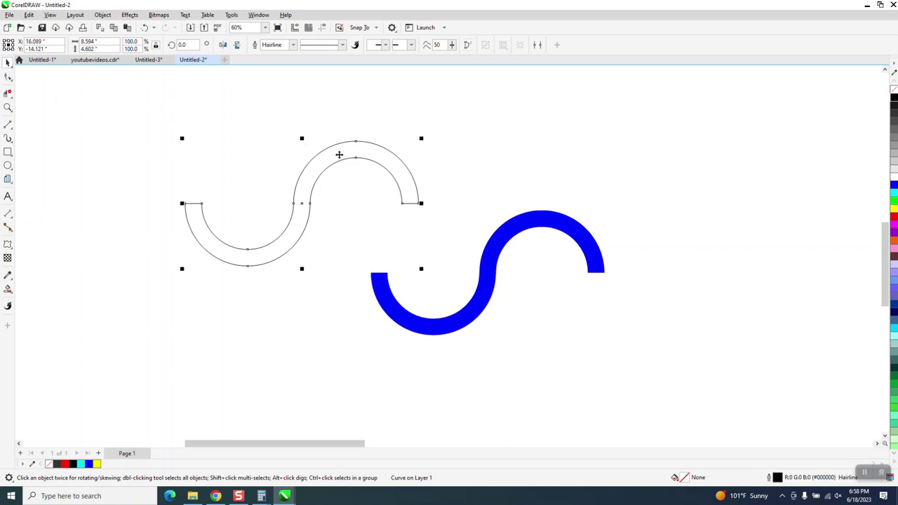
pyautogui.press('Delete')
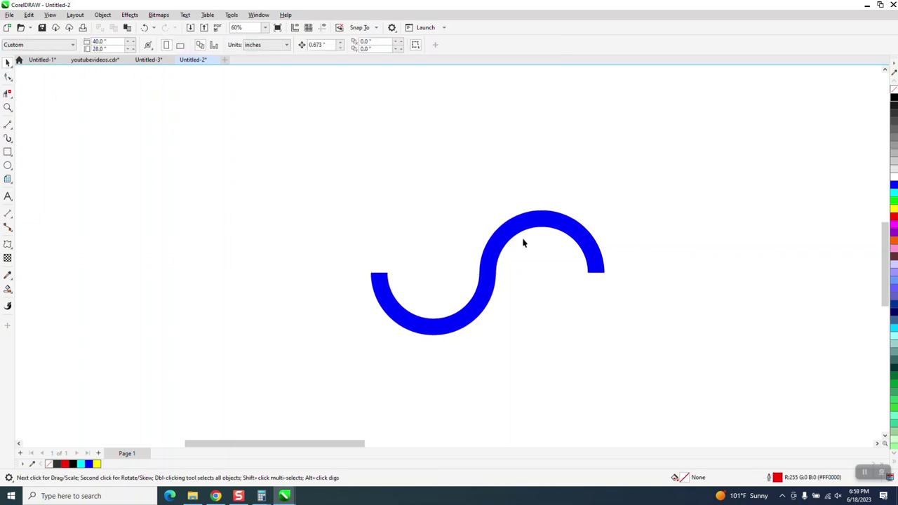
pyautogui.moveTo(520, 230); pyautogui.dragTo(321, 182)
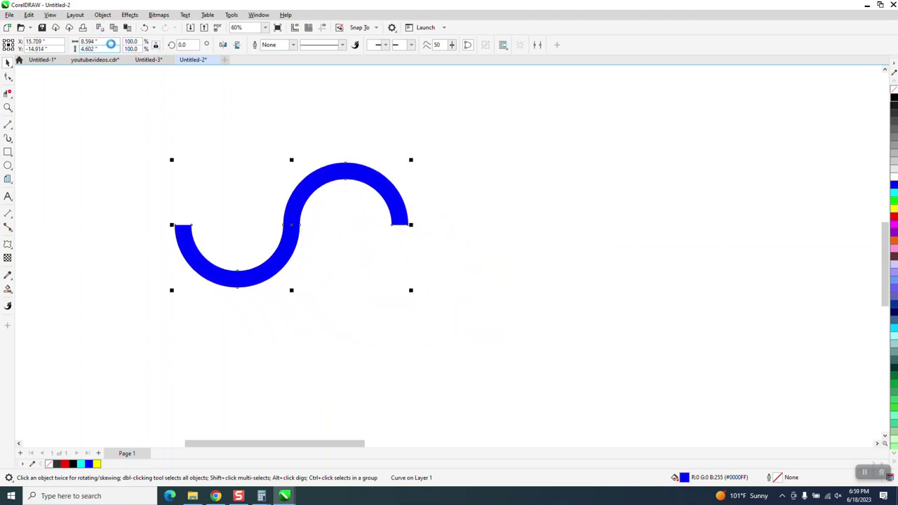
# - Set the S width to 0.75 inches and remove its blue fill
pyautogui.click(110, 42)
pyautogui.press('BackSpace')
pyautogui.write('.75')
pyautogui.press('Return')
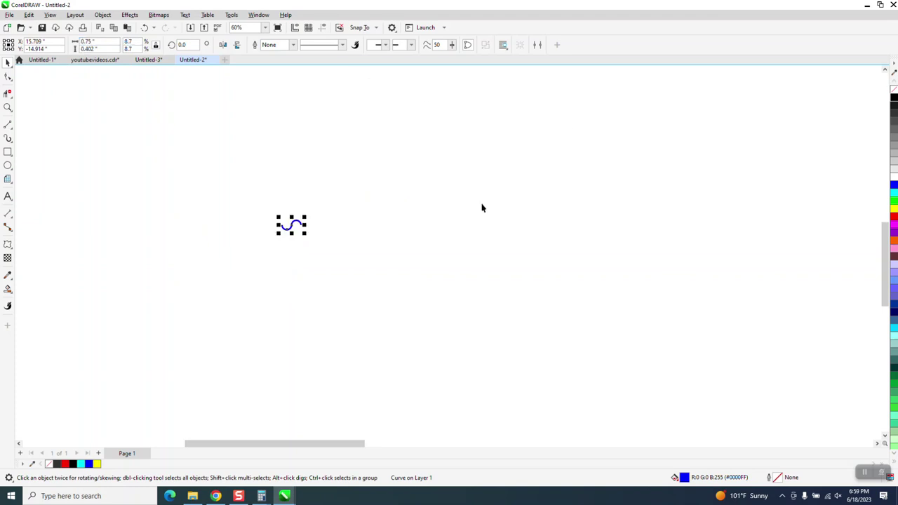
pyautogui.click(8, 107)
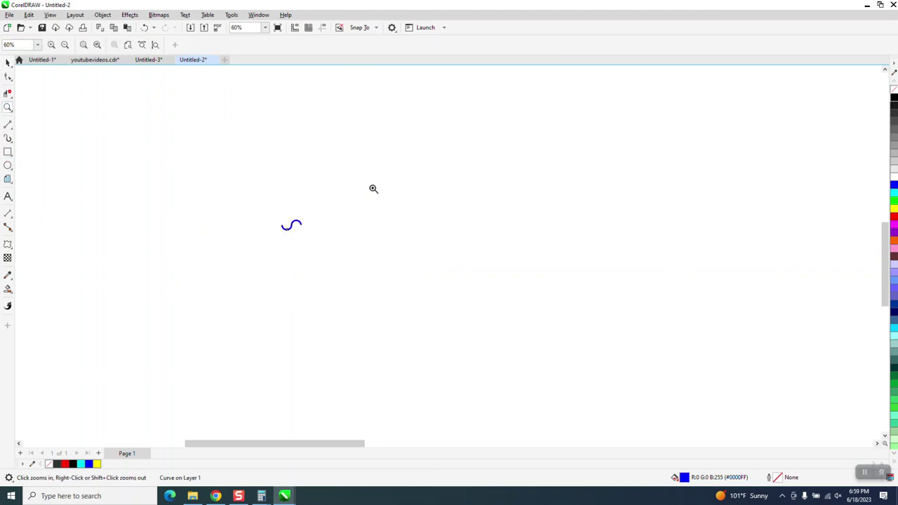
pyautogui.moveTo(317, 235); pyautogui.dragTo(317, 235)
pyautogui.click(8, 62)
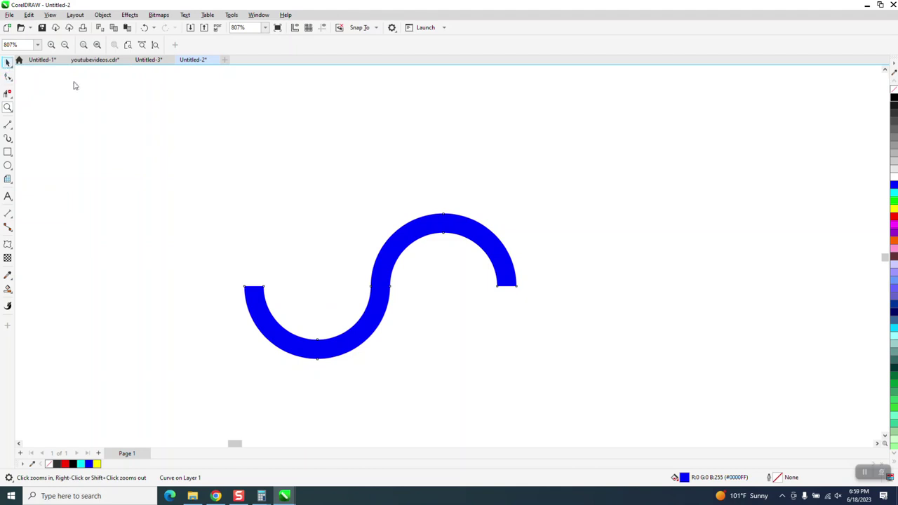
pyautogui.click(893, 88)
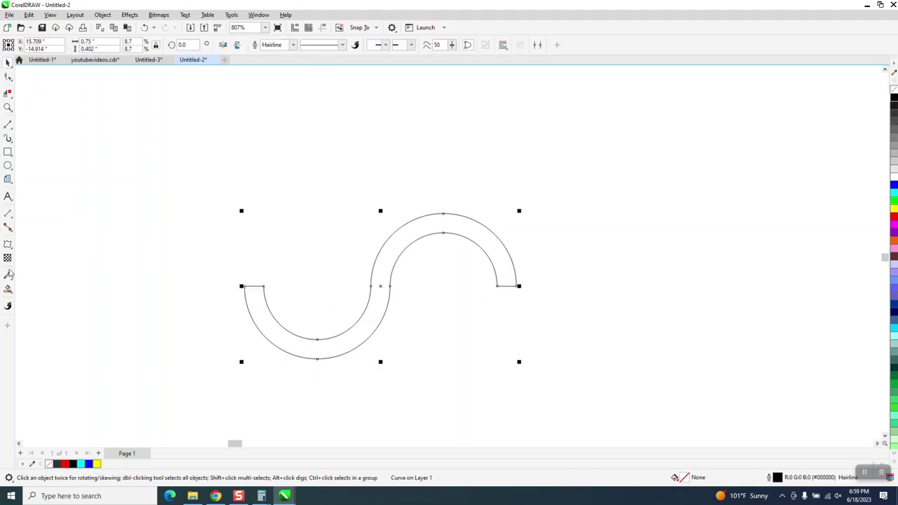
# - Measure the S width with a parallel dimension (0.70 inch), then delete the dimension
pyautogui.click(12, 221)
pyautogui.click(32, 215)
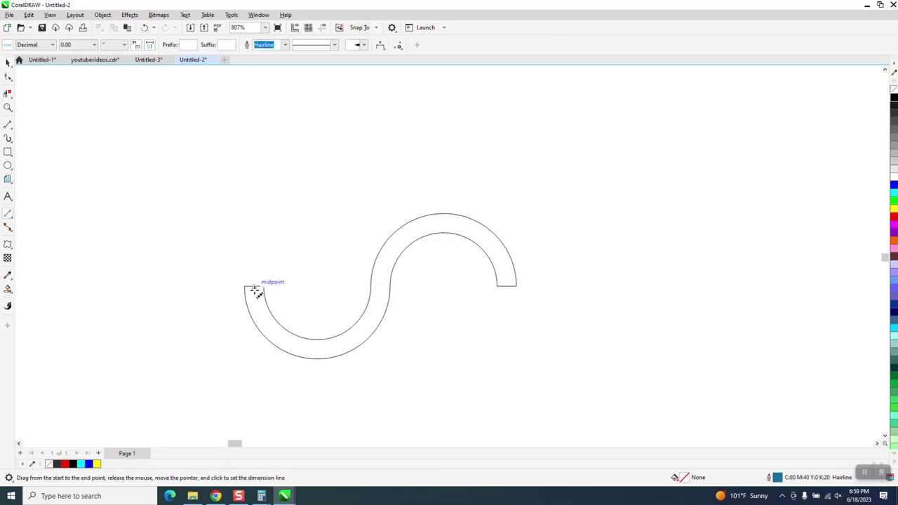
pyautogui.moveTo(244, 287); pyautogui.dragTo(497, 286)
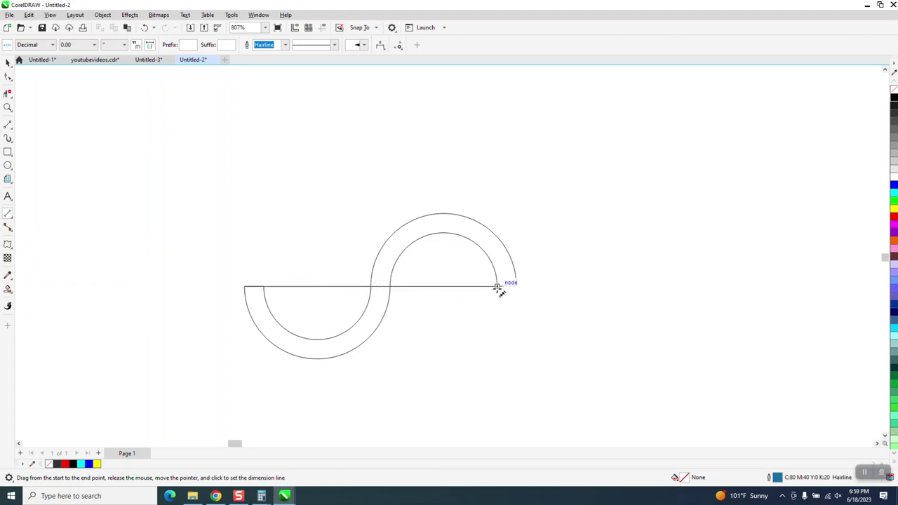
pyautogui.click(498, 286)
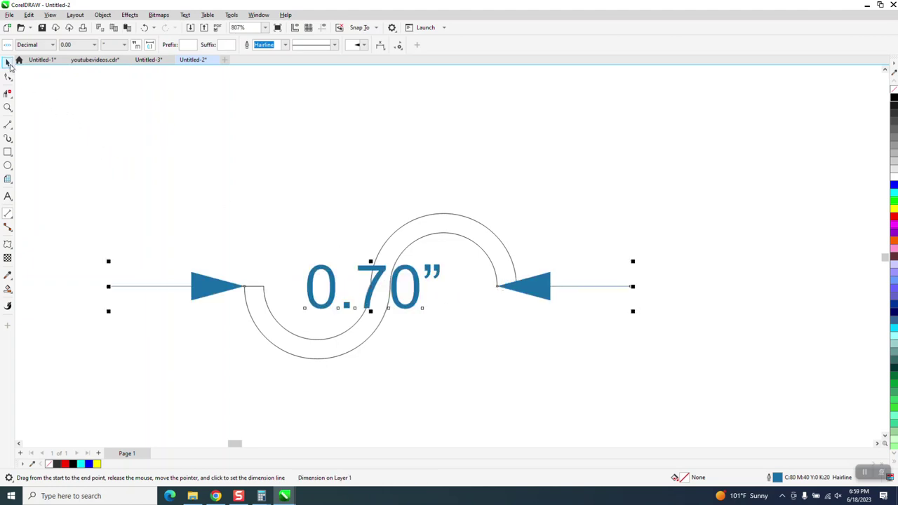
pyautogui.click(470, 219)
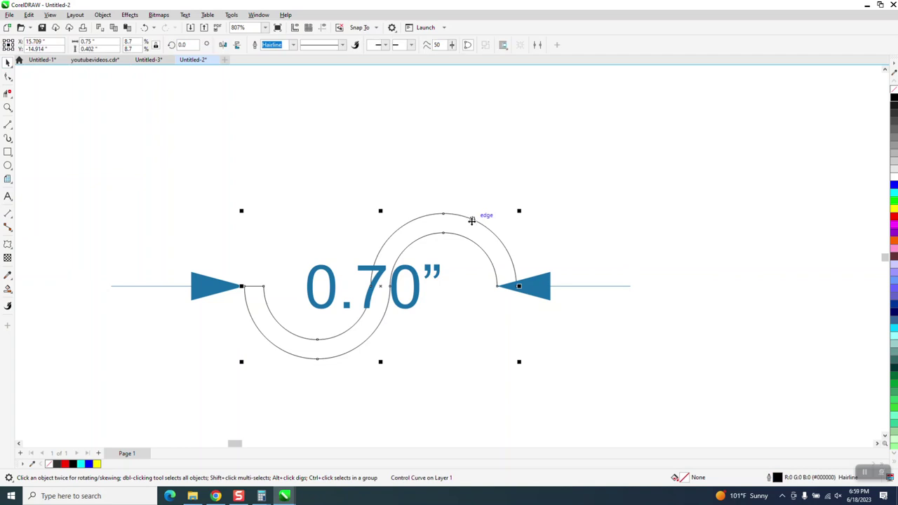
pyautogui.click(517, 324)
pyautogui.click(415, 298)
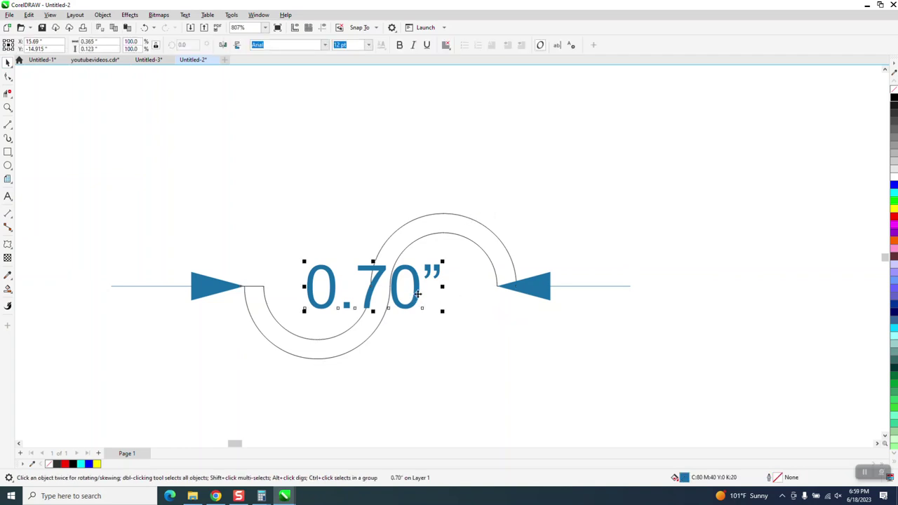
pyautogui.press('Delete')
# - Set the nudge distance to 0.7 inch and duplicate the S 0.7 inch to the right
pyautogui.click(392, 264)
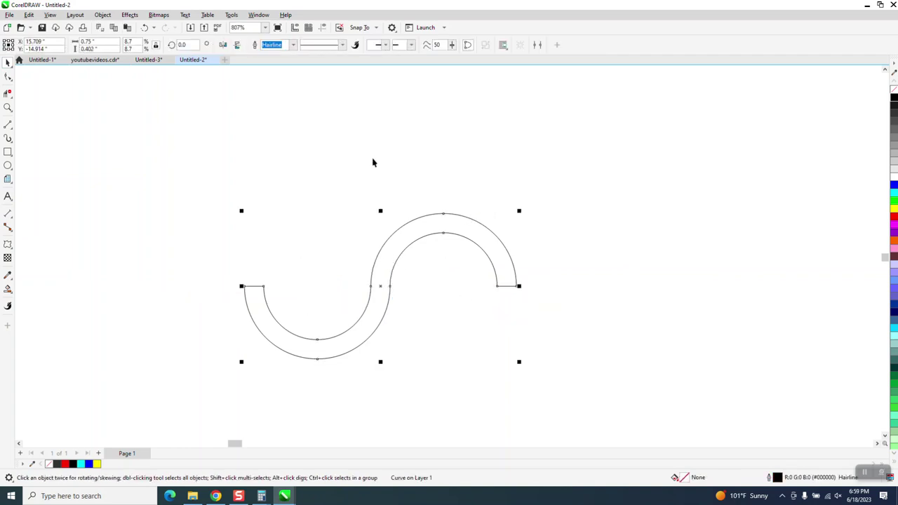
pyautogui.click(379, 134)
pyautogui.doubleClick(315, 44)
pyautogui.press('BackSpace')
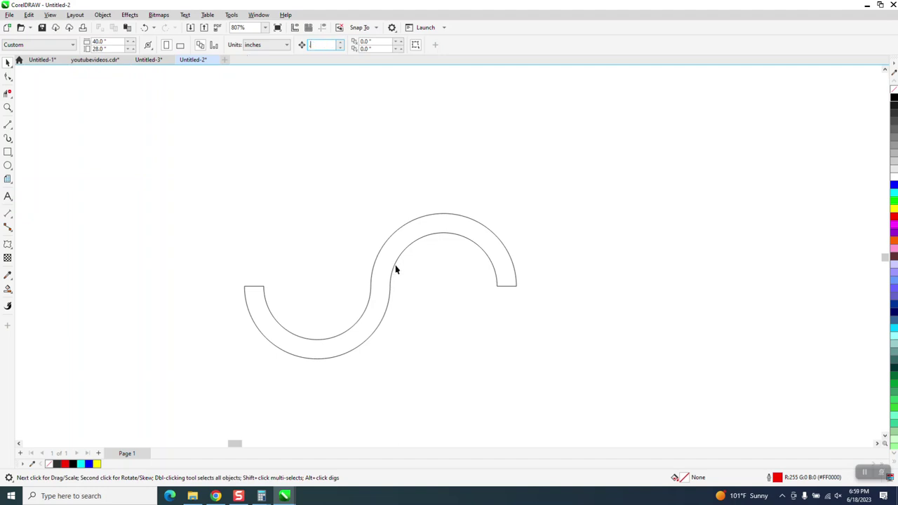
pyautogui.press('Return')
pyautogui.click(395, 266)
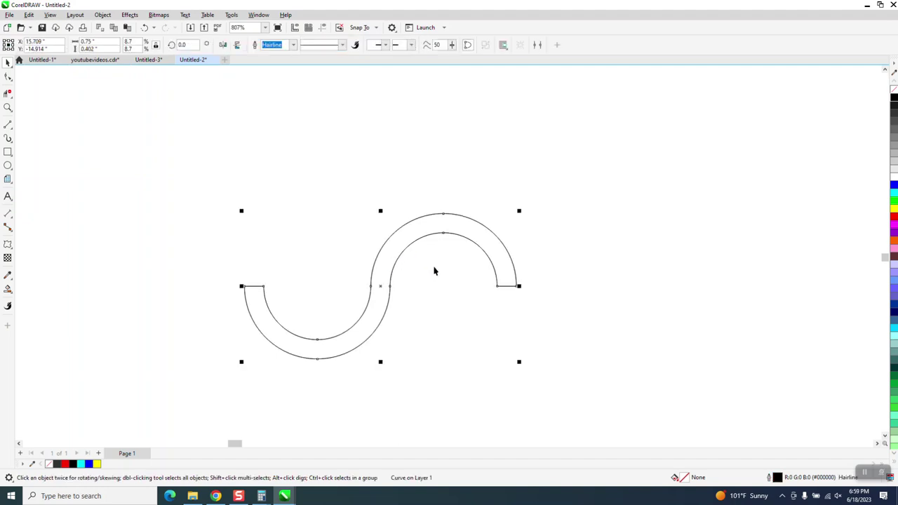
pyautogui.press('Right')
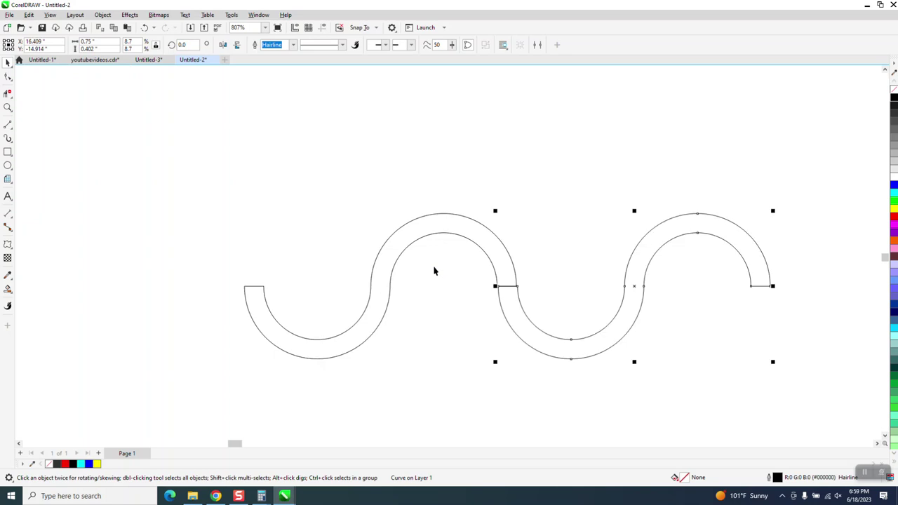
# - Zoom in on the join and delete the duplicate right-hand S-curve
pyautogui.click(8, 108)
pyautogui.moveTo(499, 262); pyautogui.dragTo(552, 307)
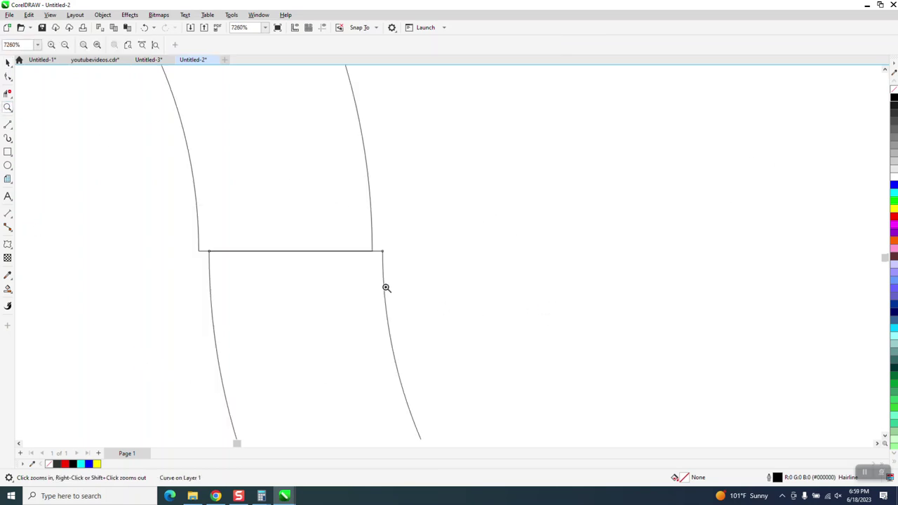
pyautogui.scroll(-6, 374, 276)
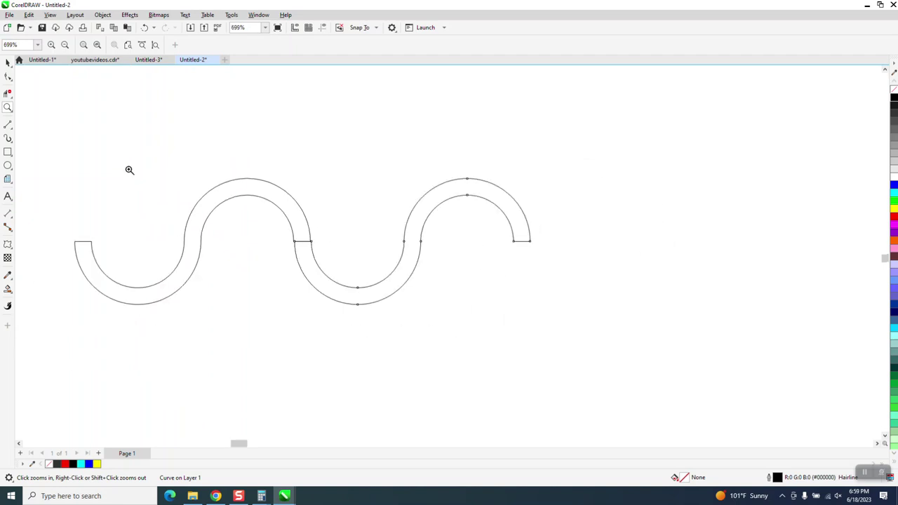
pyautogui.click(7, 63)
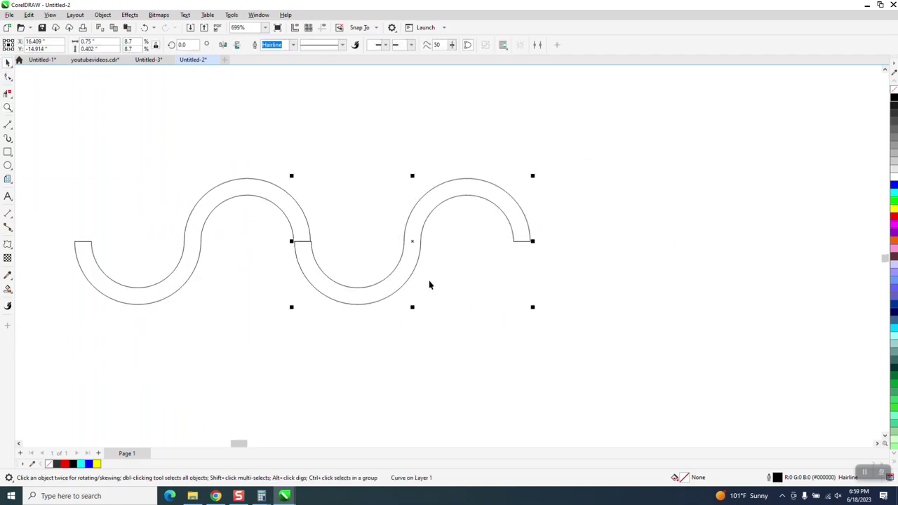
pyautogui.press('Delete')
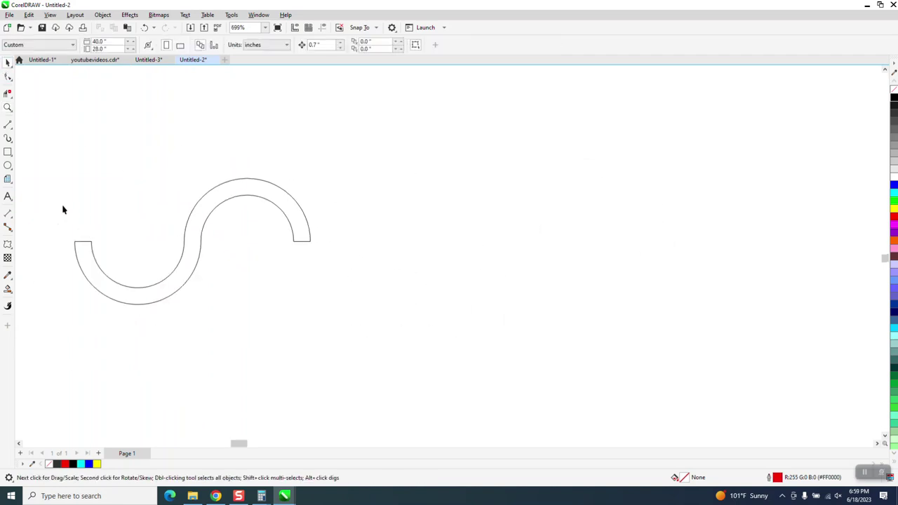
pyautogui.click(11, 223)
# - Measure the S-curve with a parallel dimension at 0.00000 precision (0.69683"), then delete it
pyautogui.click(12, 216)
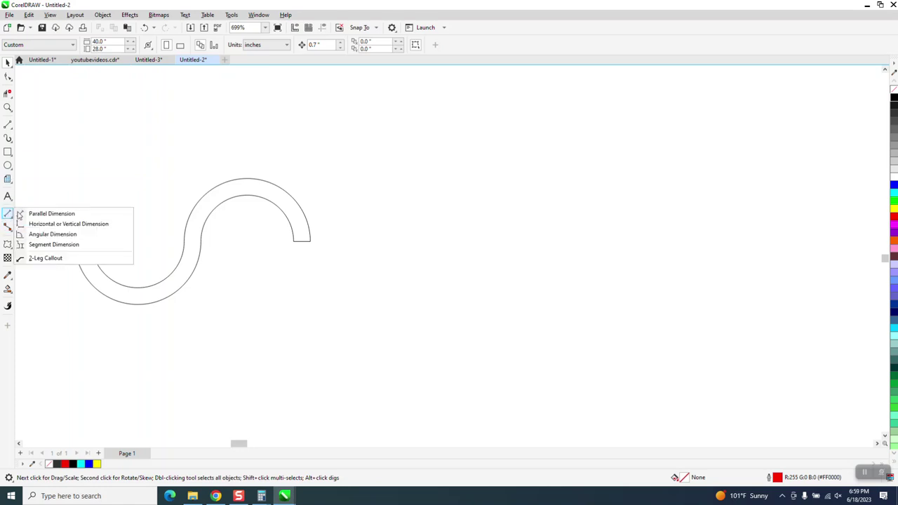
pyautogui.click(19, 213)
pyautogui.moveTo(74, 242); pyautogui.dragTo(295, 242)
pyautogui.click(299, 249)
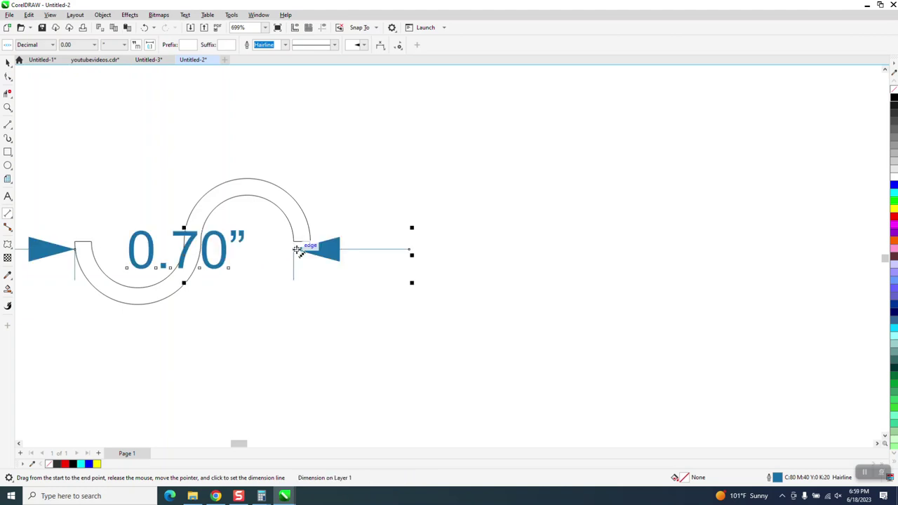
pyautogui.click(94, 45)
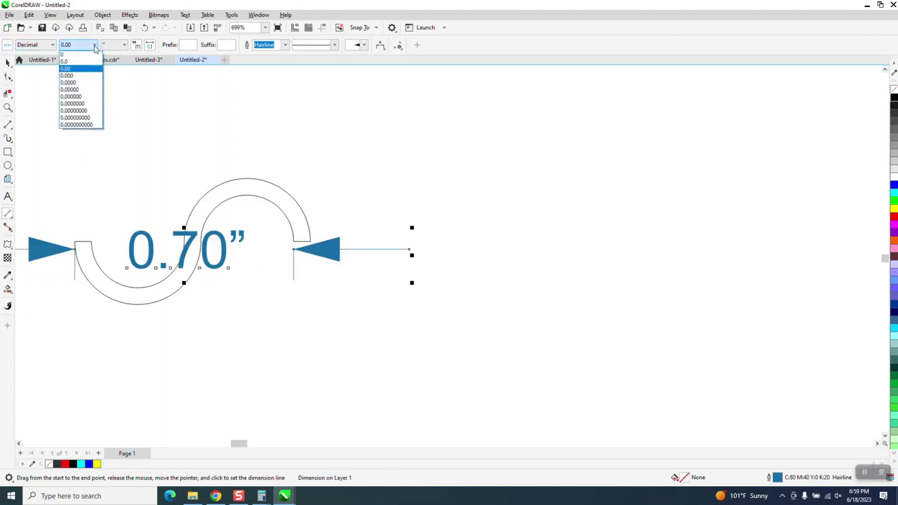
pyautogui.click(70, 89)
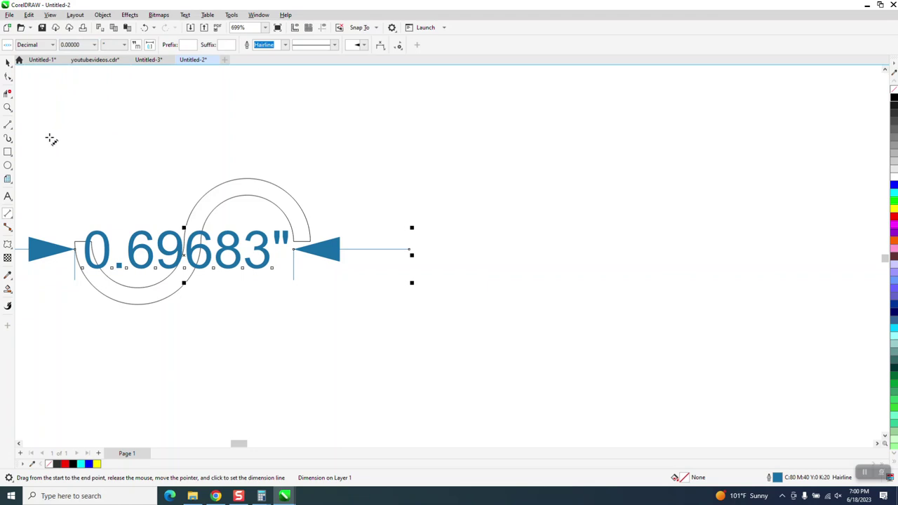
pyautogui.press('space')
pyautogui.click(337, 242)
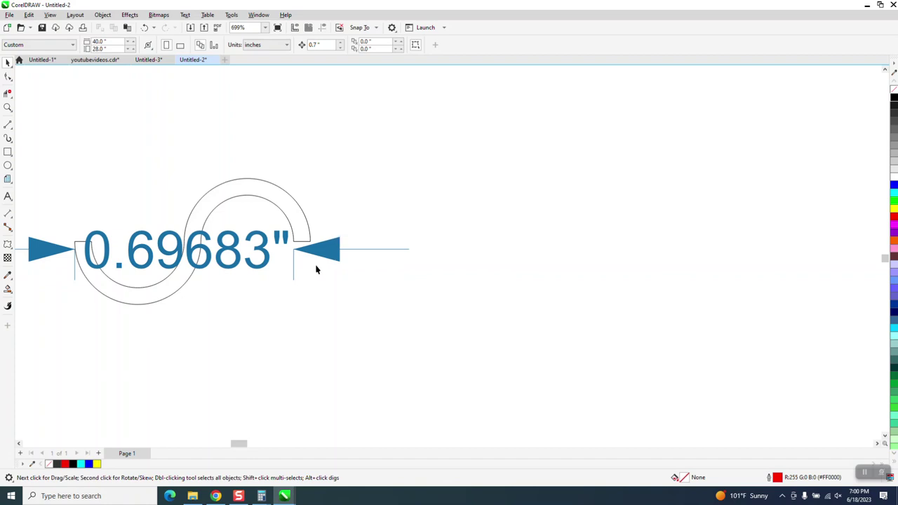
pyautogui.click(260, 254)
pyautogui.press('Delete')
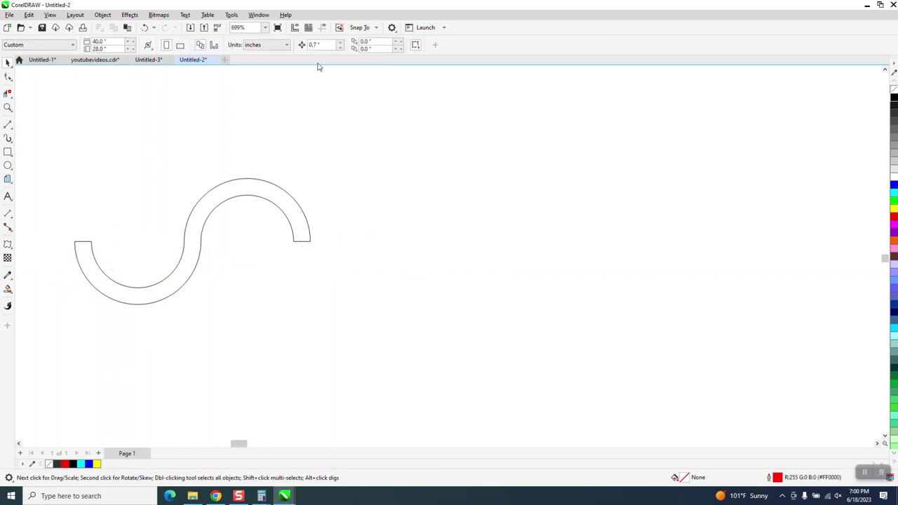
# - Clear the nudge distance value and reselect the S-curve
pyautogui.doubleClick(320, 44)
pyautogui.press('BackSpace')
pyautogui.click(294, 216)
# - Duplicate the S-curve with Ctrl+D so the copy joins its right end, then drag the wave toward the rounded rectangle
pyautogui.hotkey('ctrl', 'd')
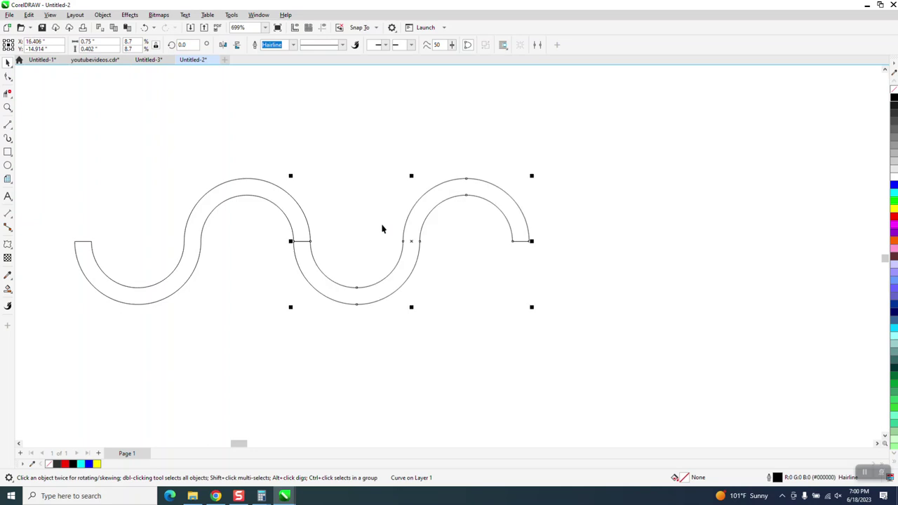
pyautogui.scroll(-2, 259, 291)
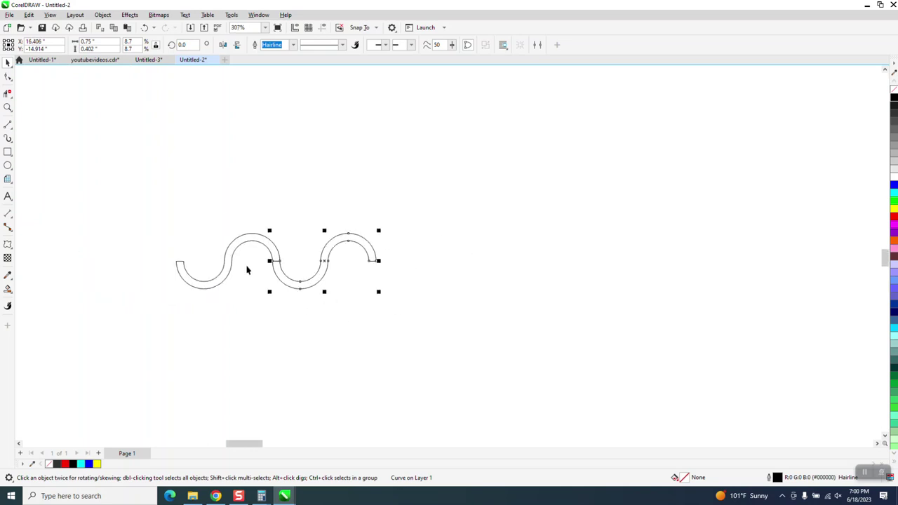
pyautogui.scroll(-5, 246, 270)
pyautogui.scroll(-5, 309, 279)
pyautogui.moveTo(261, 254)
pyautogui.mouseDown()
pyautogui.moveTo(334, 299)
pyautogui.moveTo(304, 275)
pyautogui.moveTo(729, 247)
pyautogui.mouseUp()
pyautogui.moveTo(545, 445); pyautogui.dragTo(756, 444)
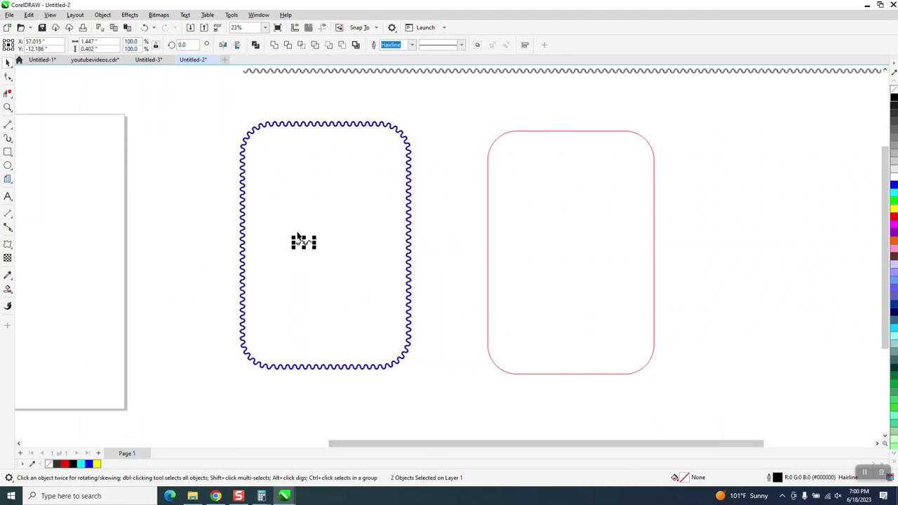
# - Select the small wave curve and zoom to it with Shift+F2
pyautogui.click(203, 217)
pyautogui.click(307, 244)
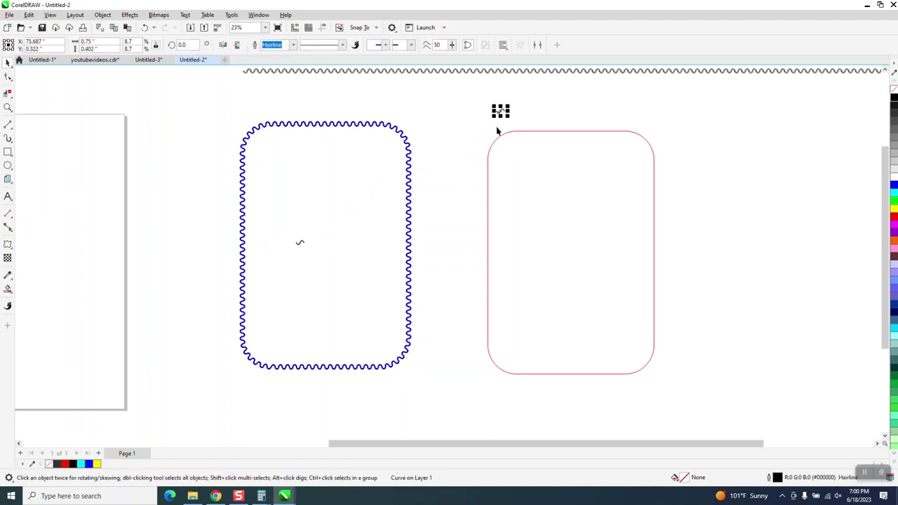
pyautogui.click(8, 108)
pyautogui.hotkey('shift', 'F2')
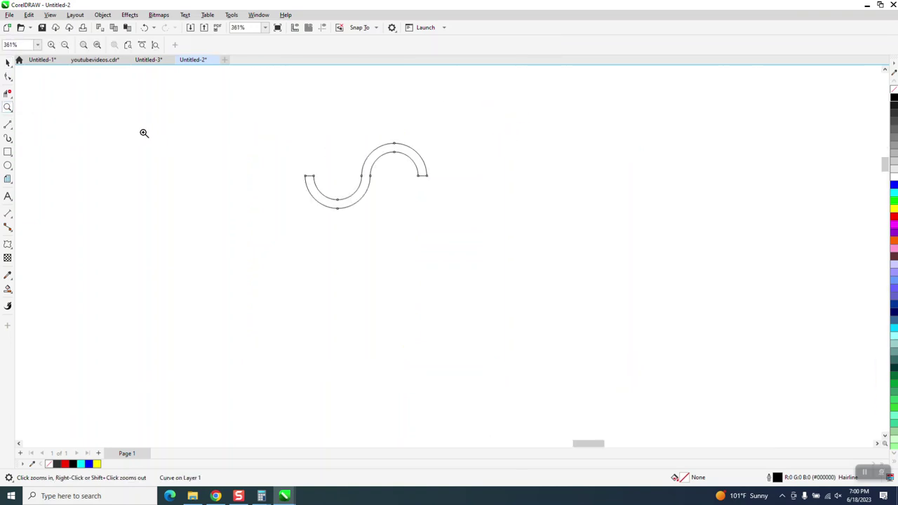
pyautogui.click(8, 63)
pyautogui.scroll(-3, 375, 215)
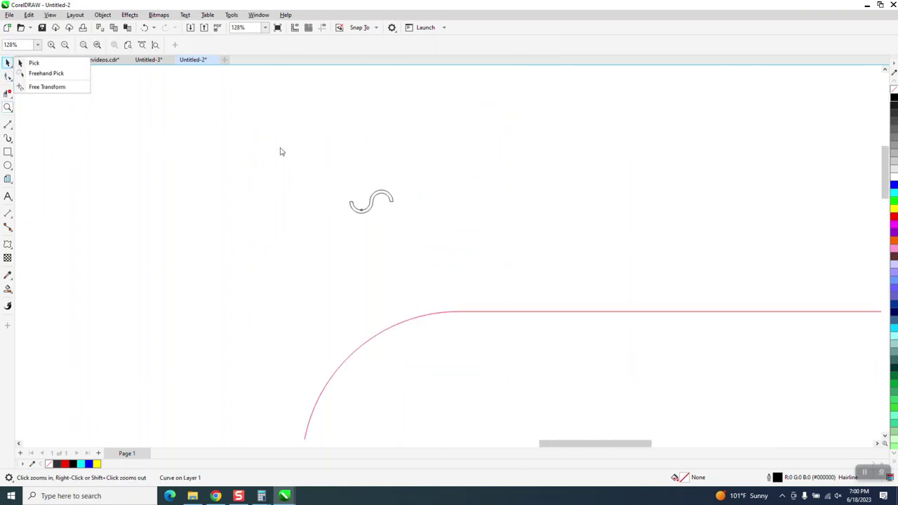
pyautogui.scroll(-1, 280, 152)
pyautogui.click(110, 16)
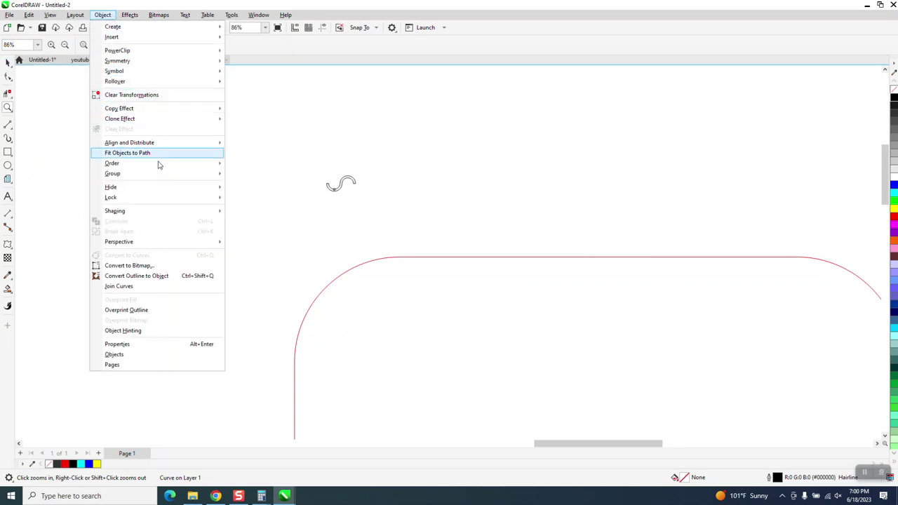
# - Select the small S-wave curve together with the red rounded rectangle
pyautogui.click(257, 164)
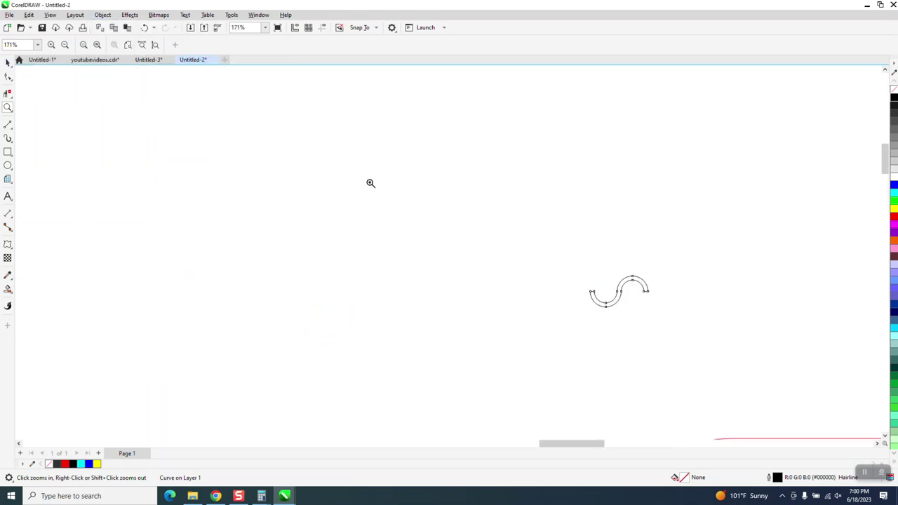
pyautogui.rightClick(404, 202)
pyautogui.rightClick(382, 190)
pyautogui.click(8, 61)
pyautogui.click(447, 216)
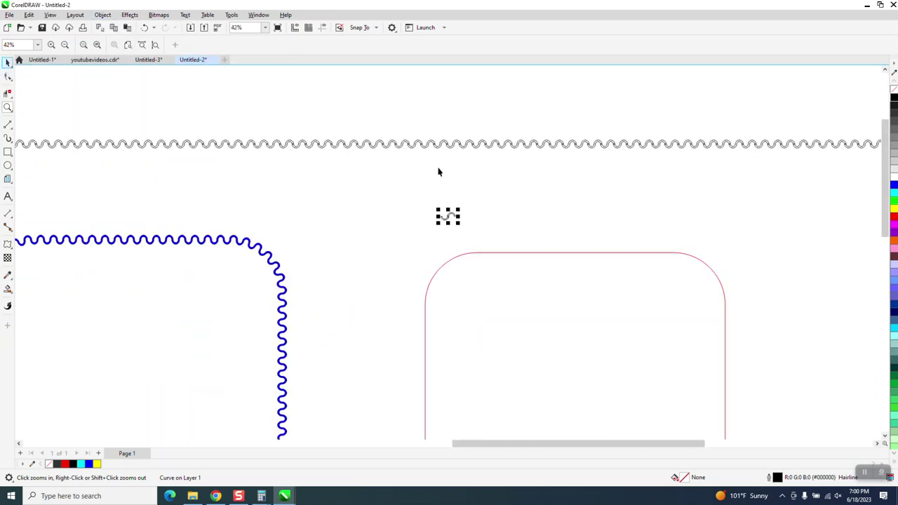
pyautogui.keyDown('shift'); pyautogui.click(493, 254); pyautogui.keyUp('shift')
# - Fit 105 wave copies along the red rectangle path with Fit Objects to Path
pyautogui.click(102, 14)
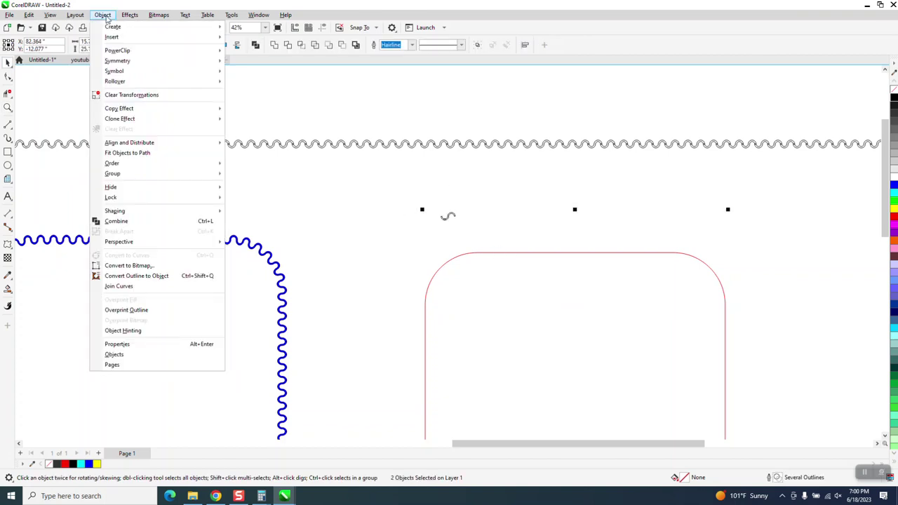
pyautogui.click(128, 153)
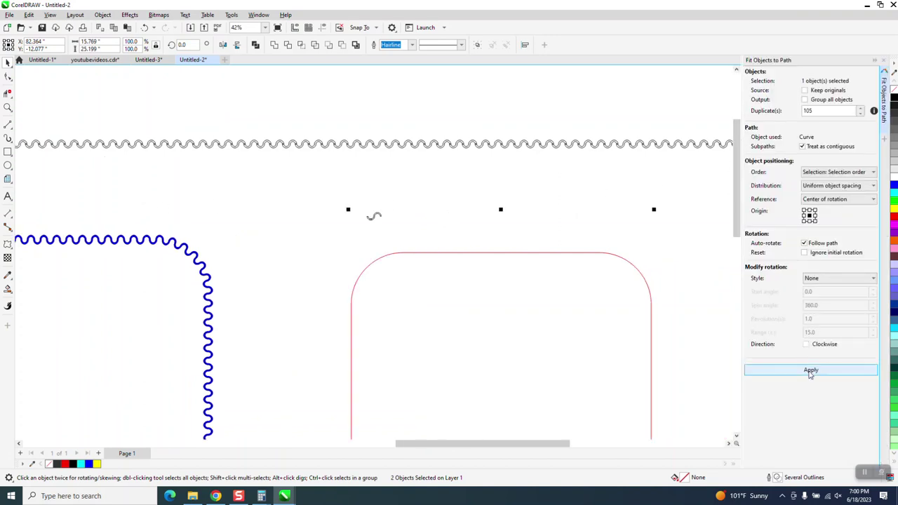
pyautogui.click(806, 369)
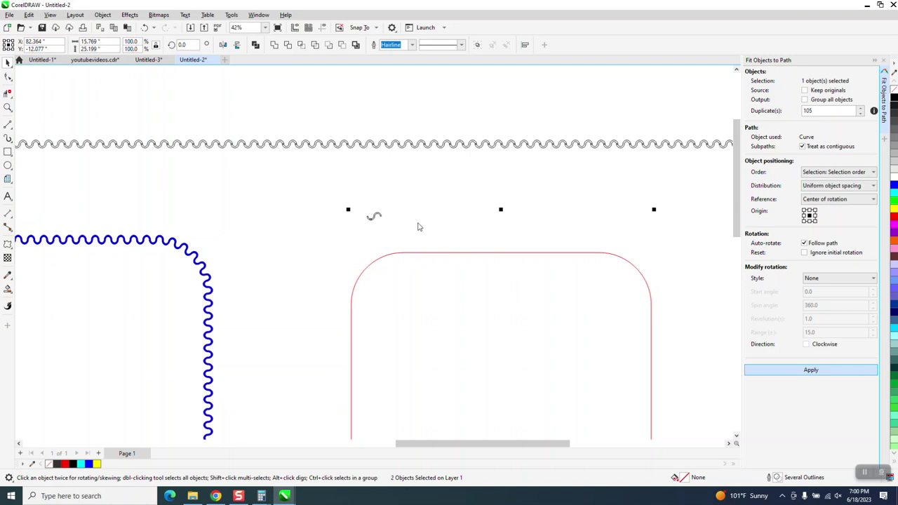
pyautogui.click(458, 263)
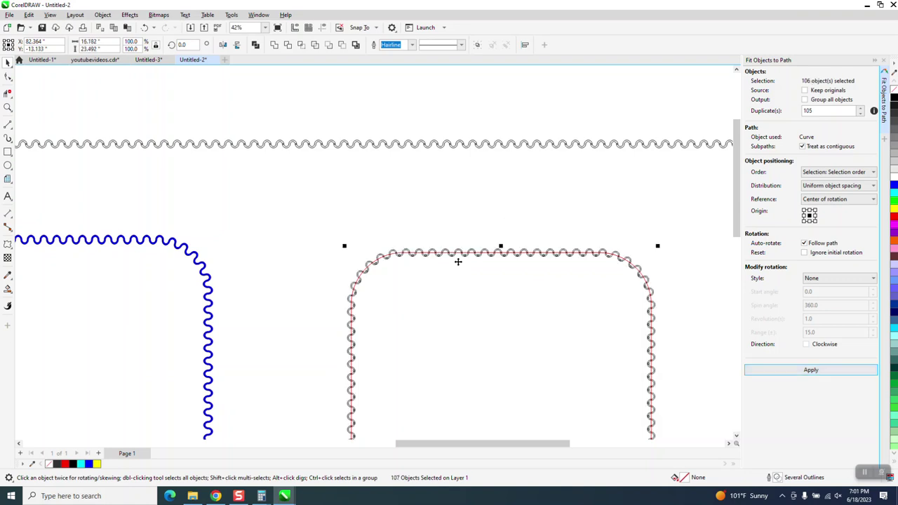
# - Zoom into the top-left corner to inspect wave joins, then undo the fitted copies
pyautogui.click(8, 106)
pyautogui.moveTo(350, 232); pyautogui.dragTo(457, 276)
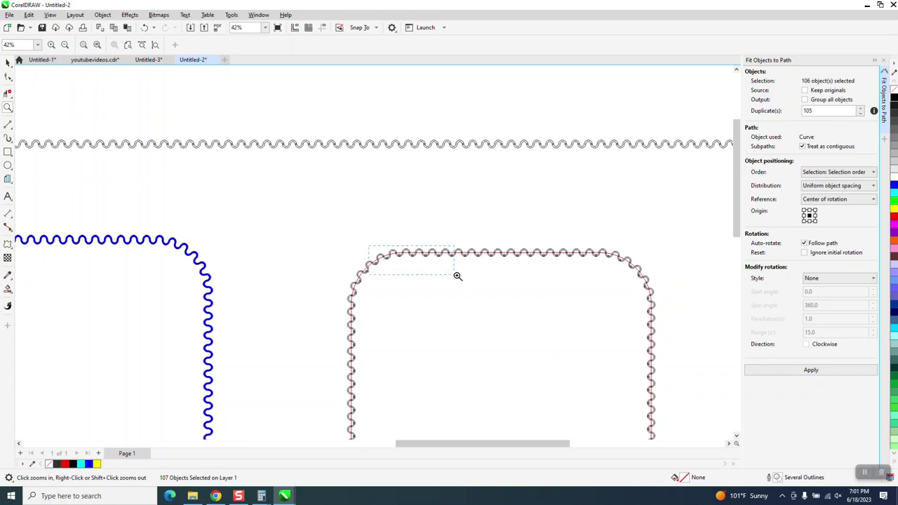
pyautogui.moveTo(395, 175); pyautogui.dragTo(441, 204)
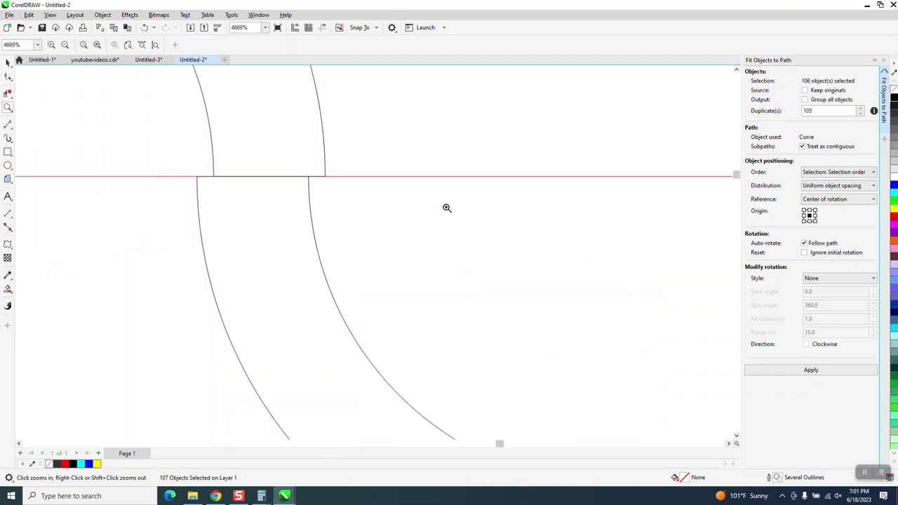
pyautogui.scroll(-8, 290, 204)
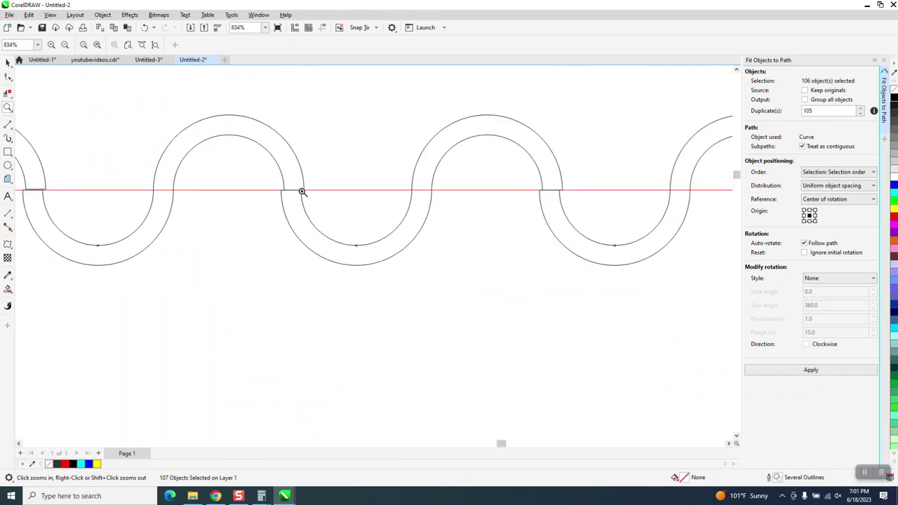
pyautogui.scroll(-5, 338, 207)
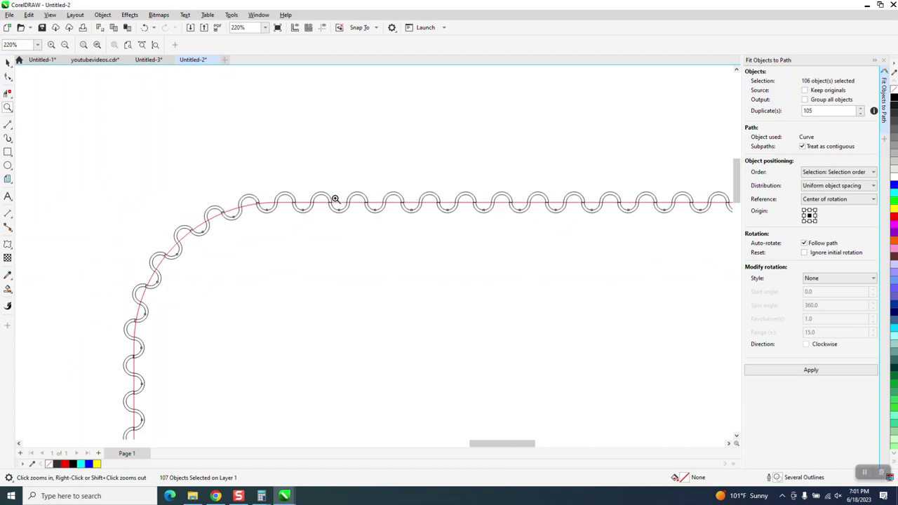
pyautogui.click(144, 28)
pyautogui.rightClick(248, 166)
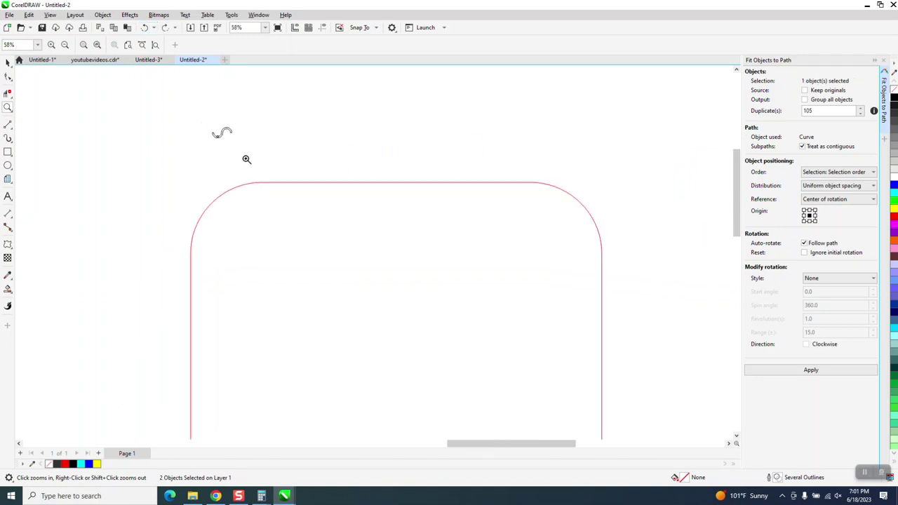
# - Select the small wave piece alone and shift it slightly to the right
pyautogui.rightClick(246, 159)
pyautogui.rightClick(252, 146)
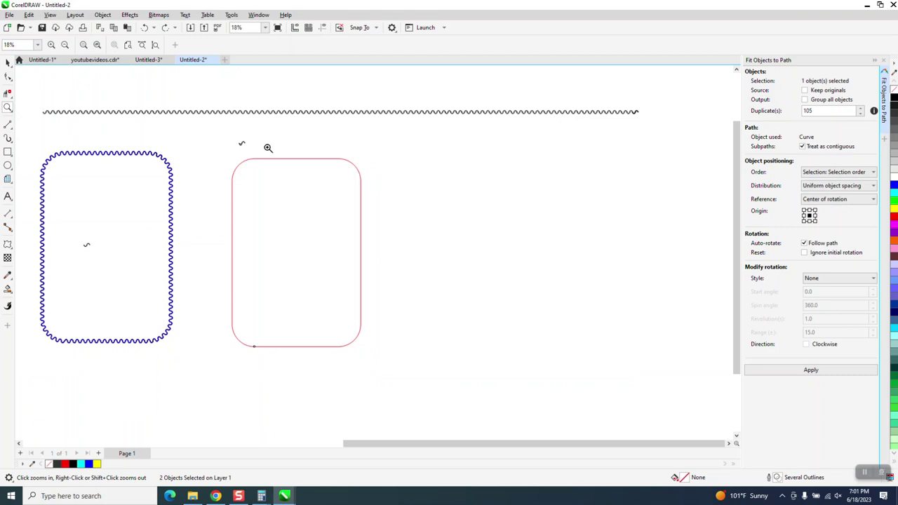
pyautogui.click(8, 63)
pyautogui.press('space')
pyautogui.press('Tab')
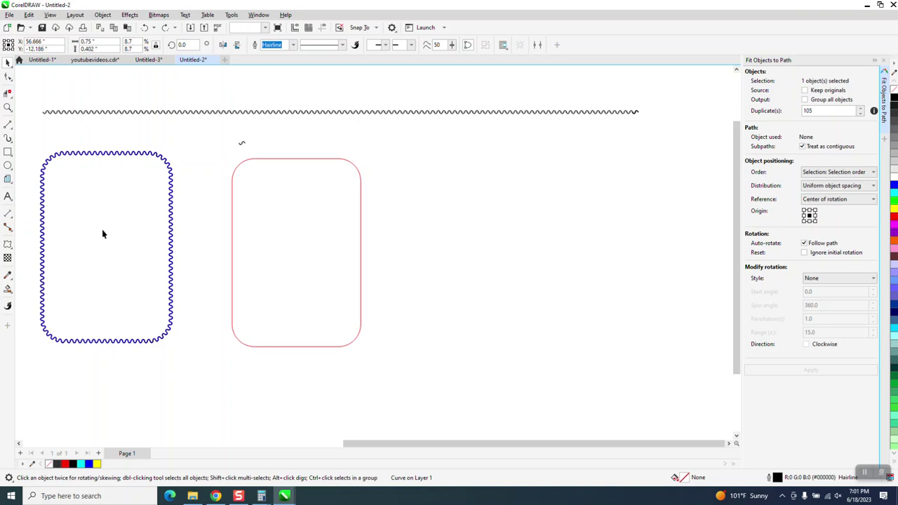
pyautogui.click(217, 181)
pyautogui.moveTo(241, 145); pyautogui.dragTo(312, 137)
# - Duplicate the wave piece with Ctrl+D repeatedly, joining copies end to end rightward
pyautogui.click(8, 107)
pyautogui.moveTo(273, 128); pyautogui.dragTo(382, 145)
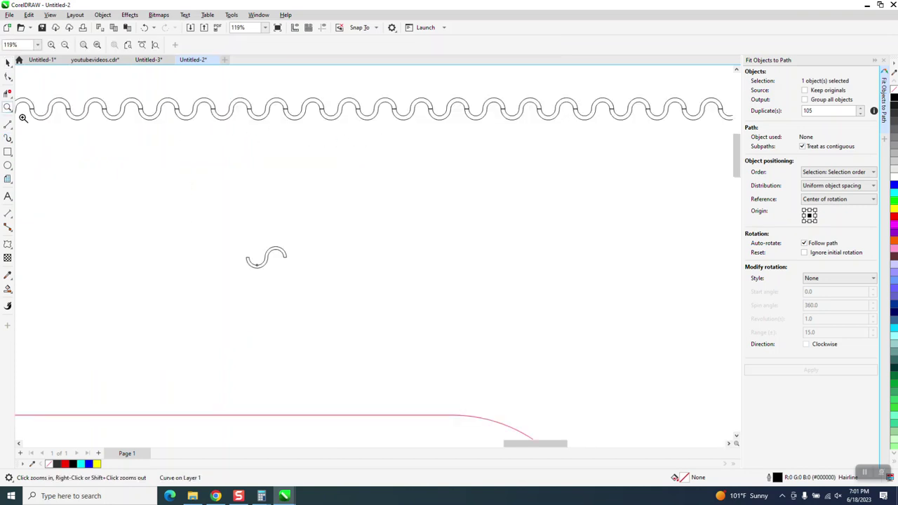
pyautogui.click(8, 61)
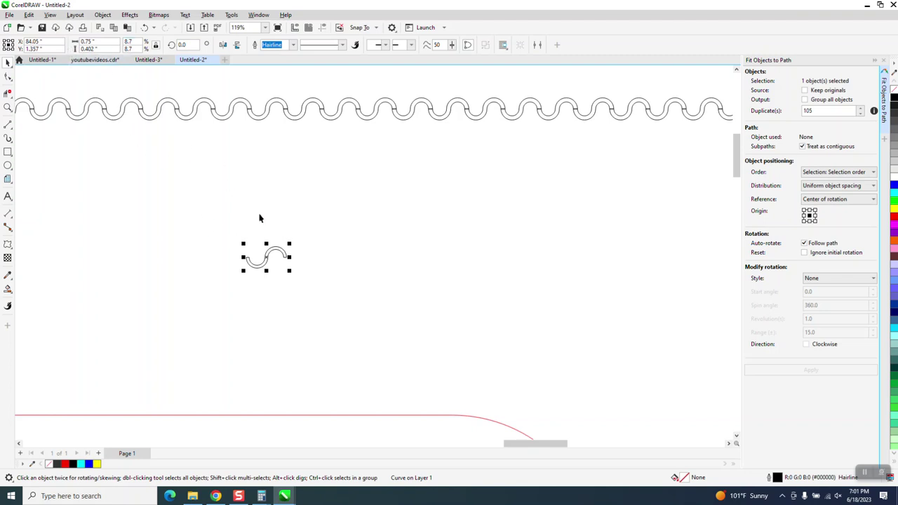
pyautogui.hotkey('ctrl', 'd')
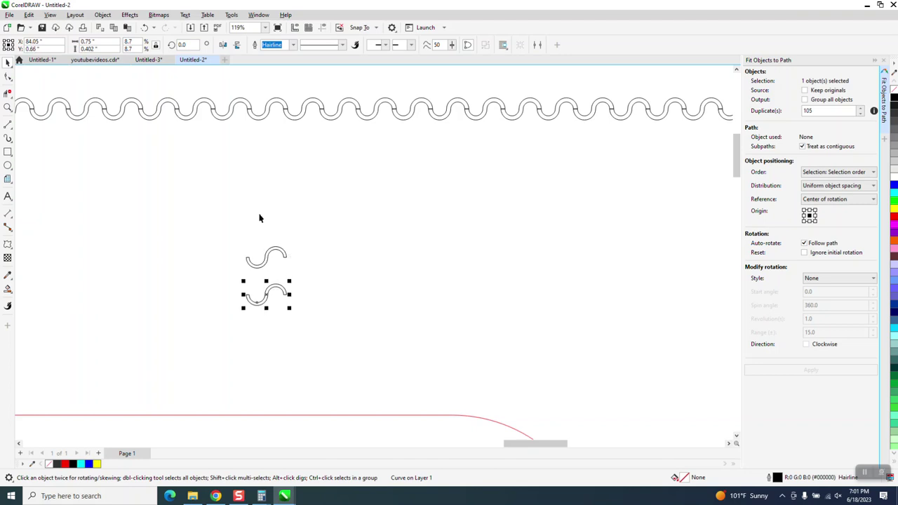
pyautogui.hotkey('ctrl', 'z')
pyautogui.hotkey('ctrl', 'd')
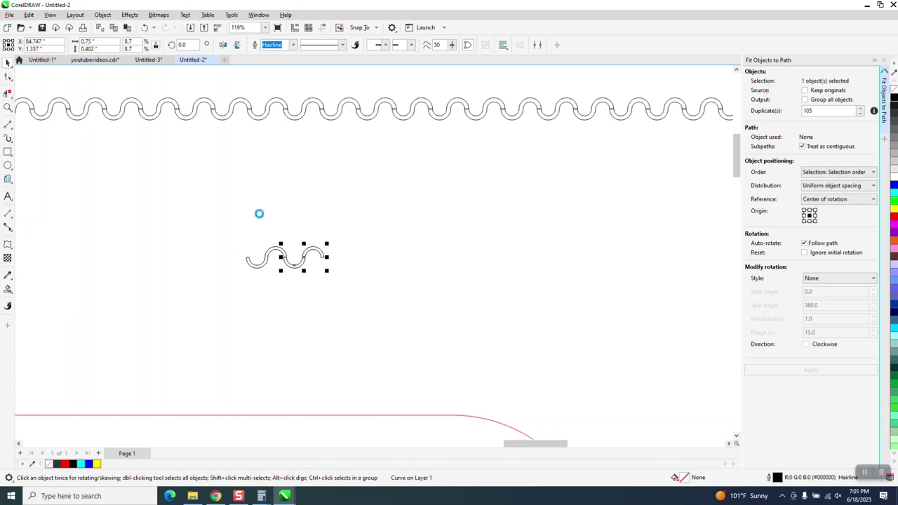
pyautogui.hotkey('ctrl', 'd')
pyautogui.hotkey('ctrl', 'd')
pyautogui.hotkey('ctrl', 'd')
pyautogui.hotkey('ctrl', 'd')
pyautogui.hotkey('ctrl', 'd')
pyautogui.hotkey('ctrl', 'd')
pyautogui.hotkey('ctrl', 'd')
pyautogui.hotkey('ctrl', 'd')
pyautogui.hotkey('ctrl', 'd')
pyautogui.hotkey('ctrl', 'd')
pyautogui.hotkey('ctrl', 'd')
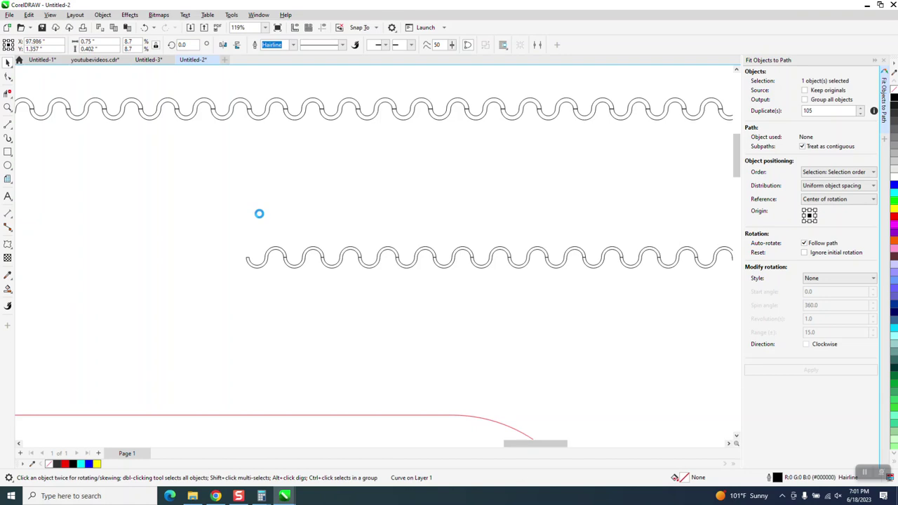
# - Select the red rounded rectangle and close the Fit Objects to Path docker
pyautogui.scroll(-3, 162, 266)
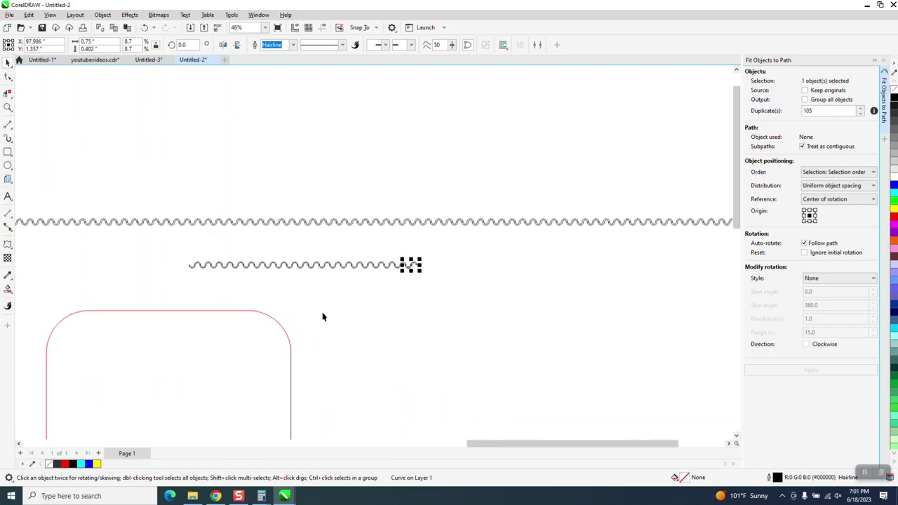
pyautogui.click(282, 327)
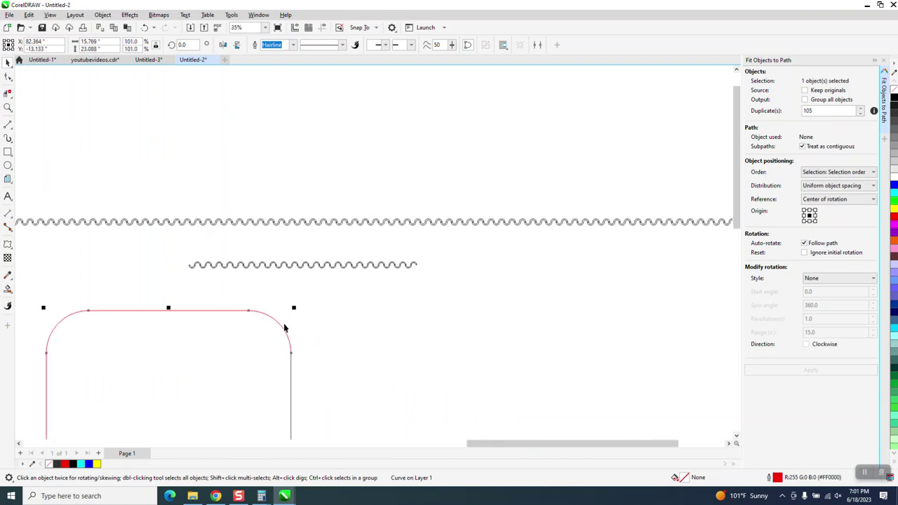
pyautogui.click(883, 59)
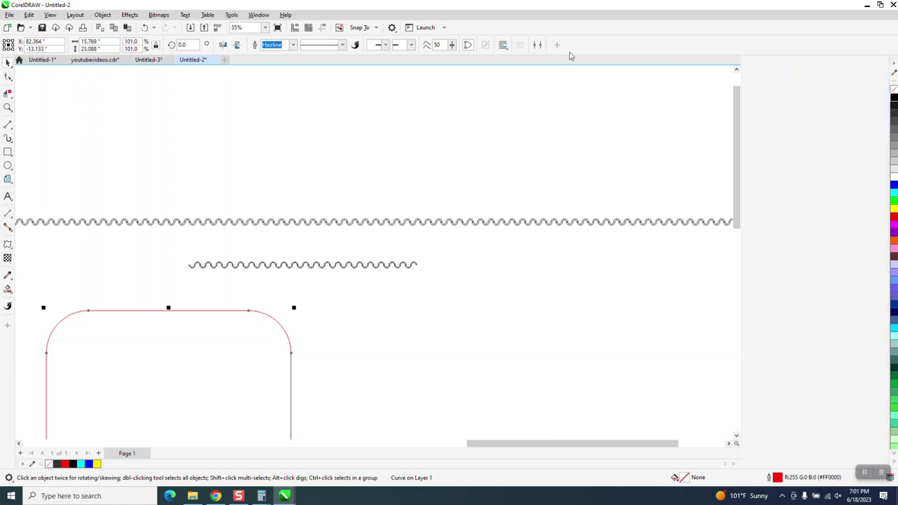
# - Open the Properties docker from Window > Dockers and view its Curve tab
pyautogui.click(259, 15)
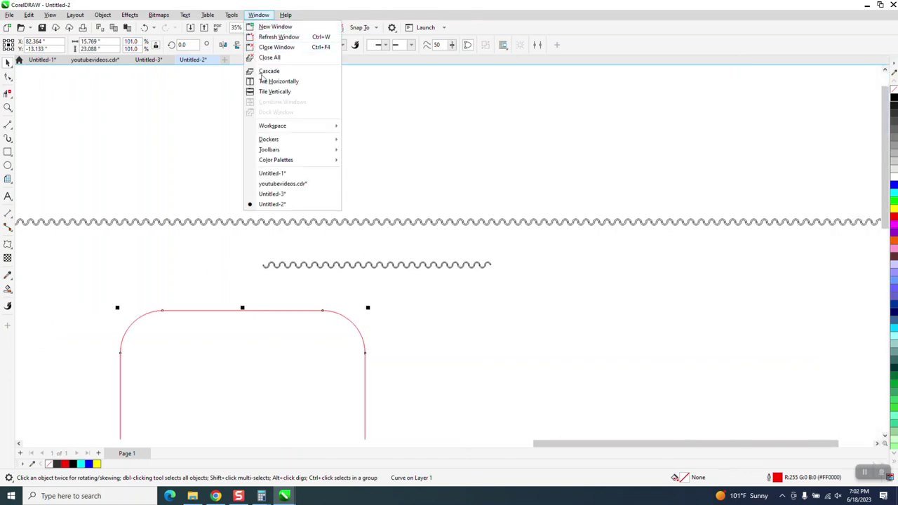
pyautogui.moveTo(277, 138)
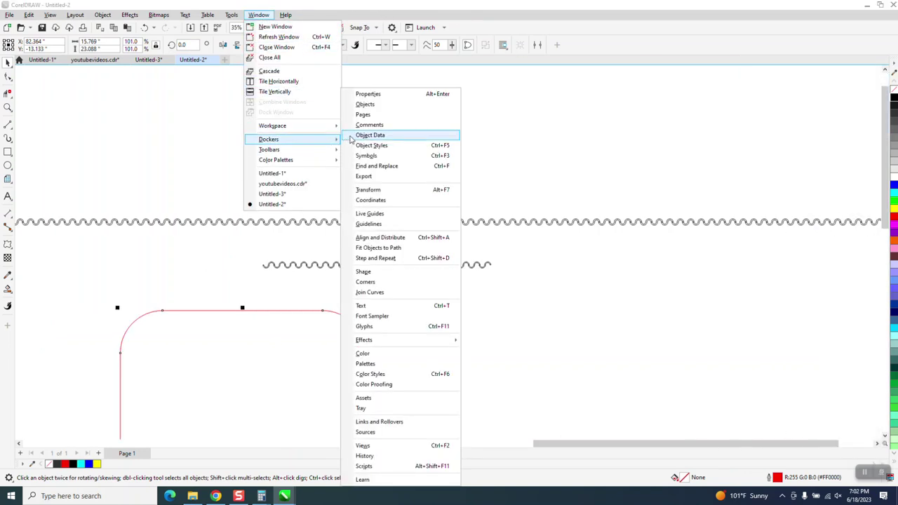
pyautogui.click(378, 98)
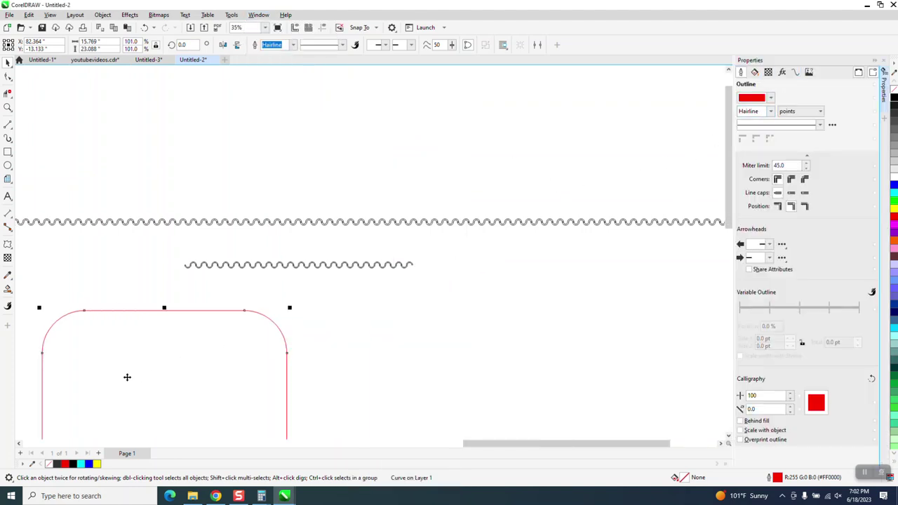
pyautogui.click(796, 72)
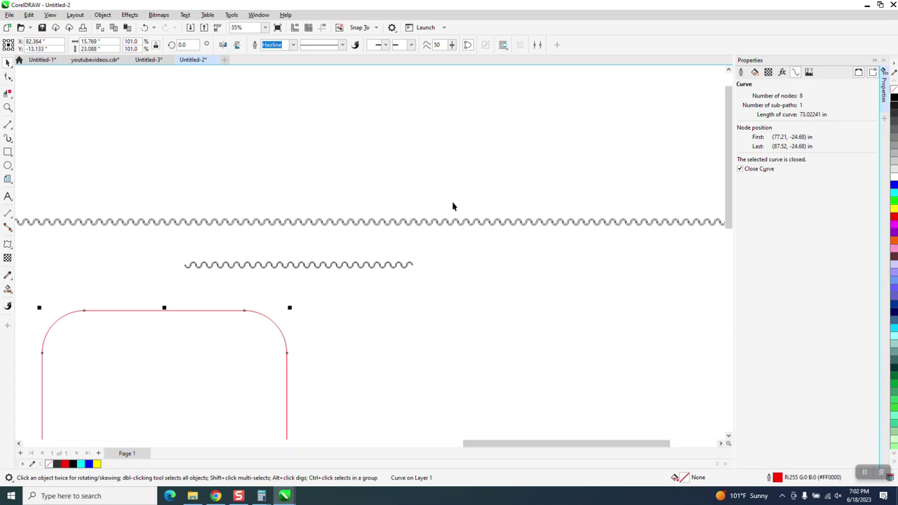
# - Remove the short wavy line and select the long 109-object wave group
pyautogui.scroll(-3, 431, 202)
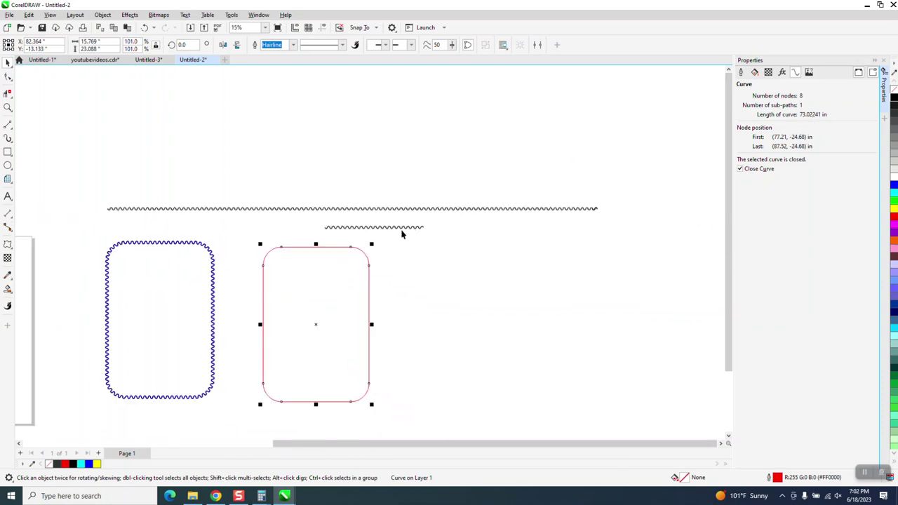
pyautogui.click(402, 230)
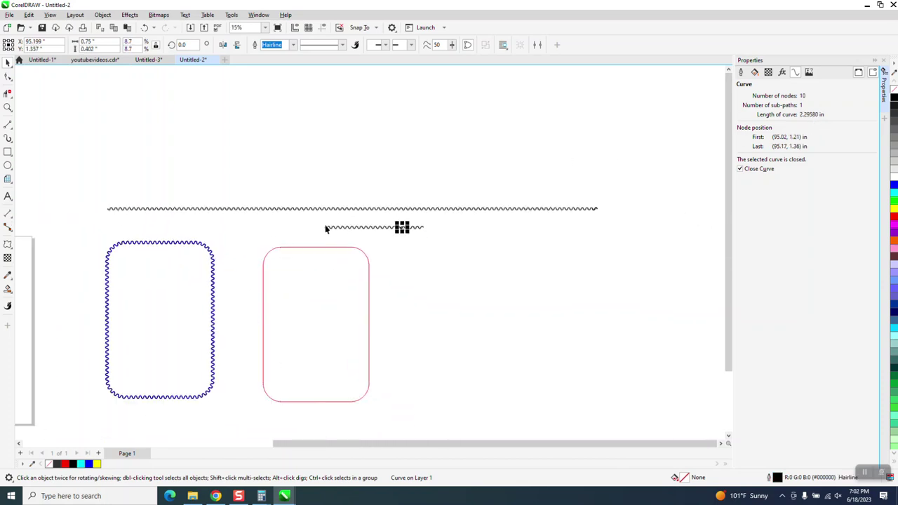
pyautogui.hotkey('ctrl', 'z')
pyautogui.hotkey('ctrl', 'z')
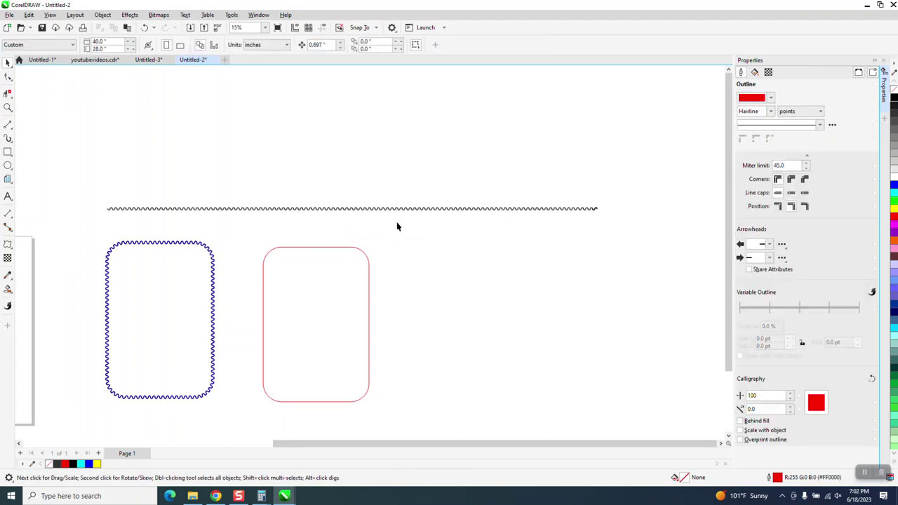
pyautogui.click(361, 209)
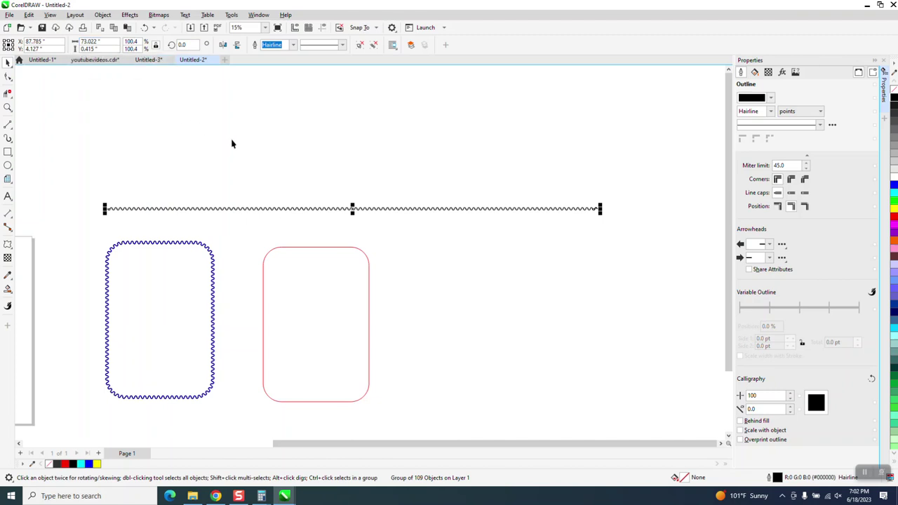
# - Save the wave group as Artistic Media brush 2.cmx, replacing the existing file
pyautogui.click(9, 139)
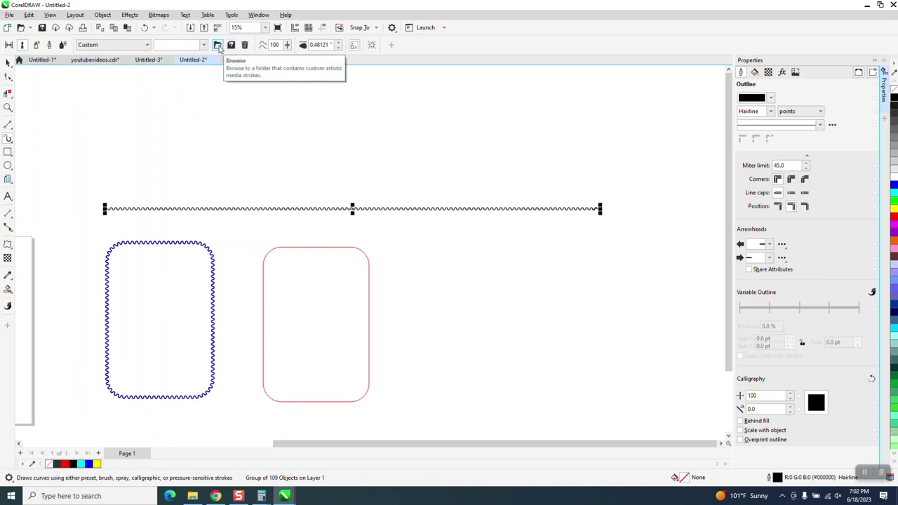
pyautogui.click(230, 44)
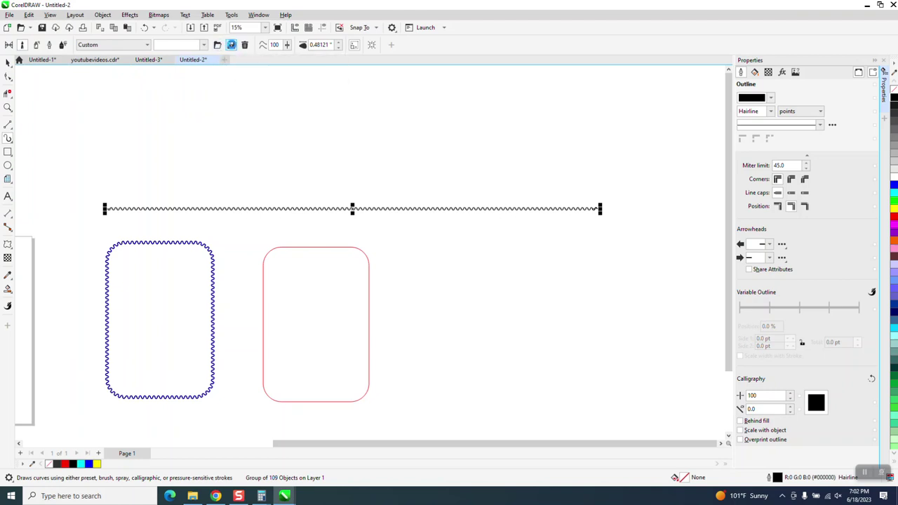
pyautogui.click(257, 140)
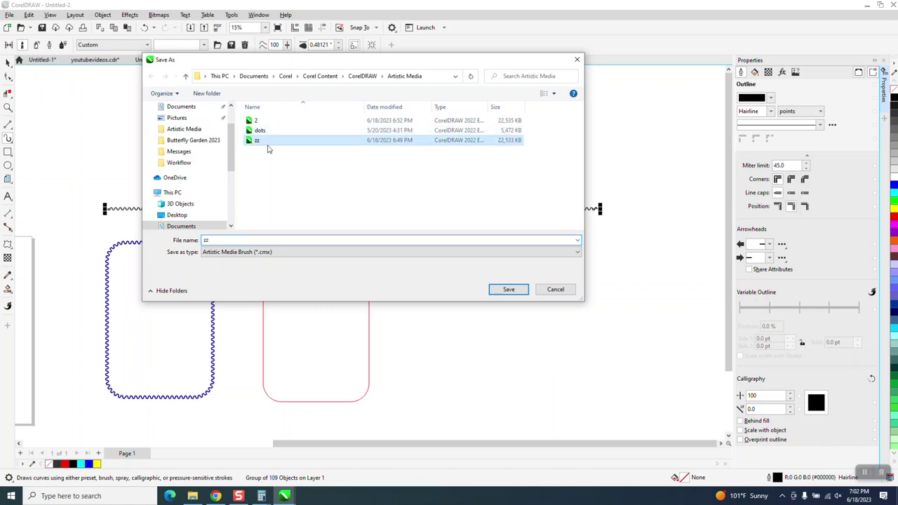
pyautogui.click(261, 122)
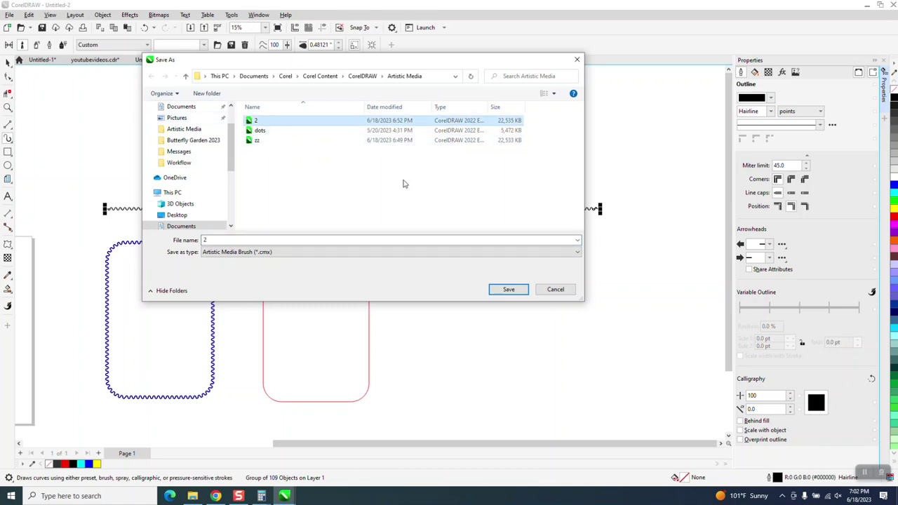
pyautogui.click(507, 289)
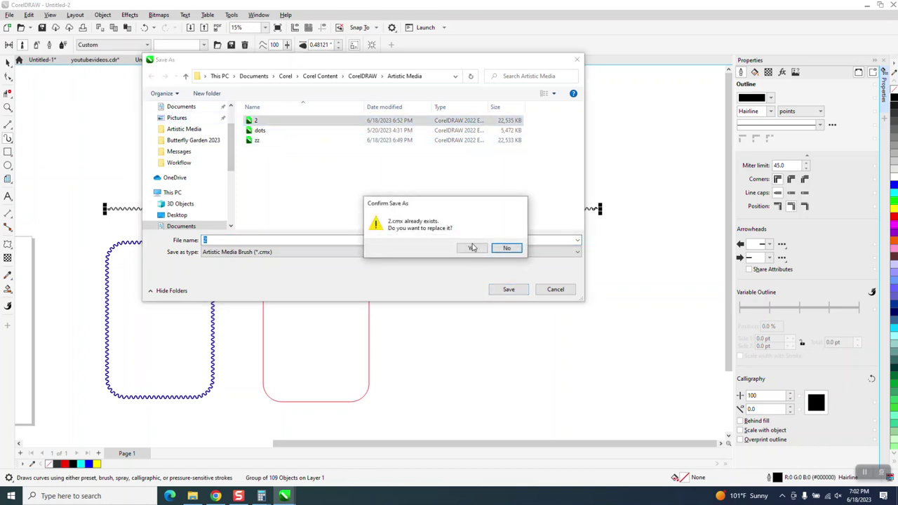
pyautogui.click(472, 248)
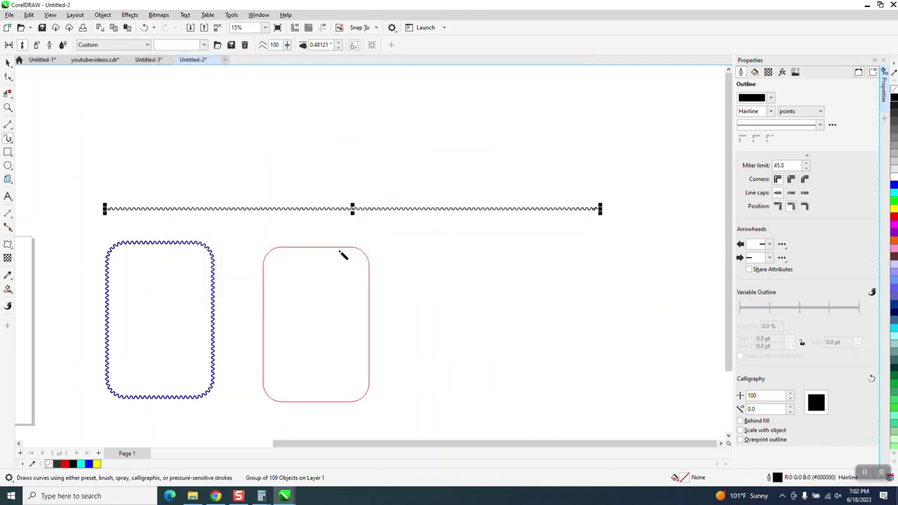
pyautogui.click(340, 250)
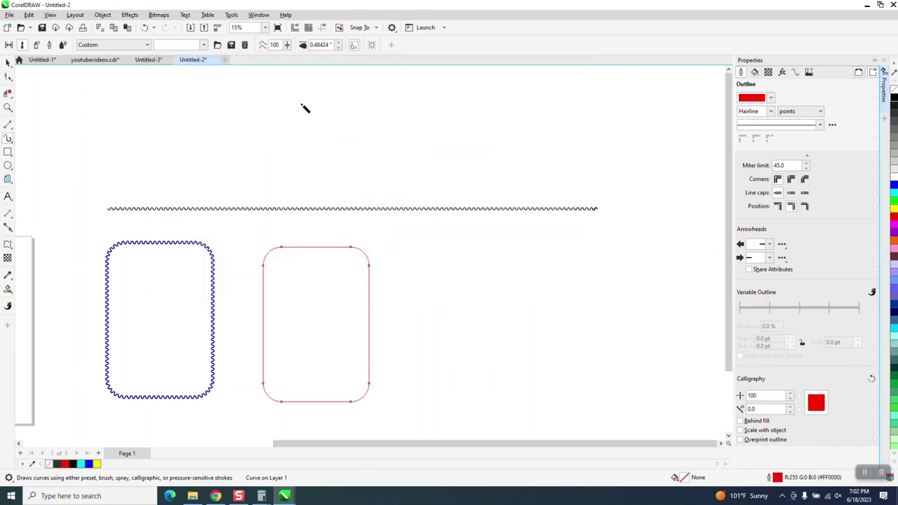
# - Apply the saved wave brush to the pink rounded rectangle and marquee-select the black wavy result
pyautogui.click(338, 47)
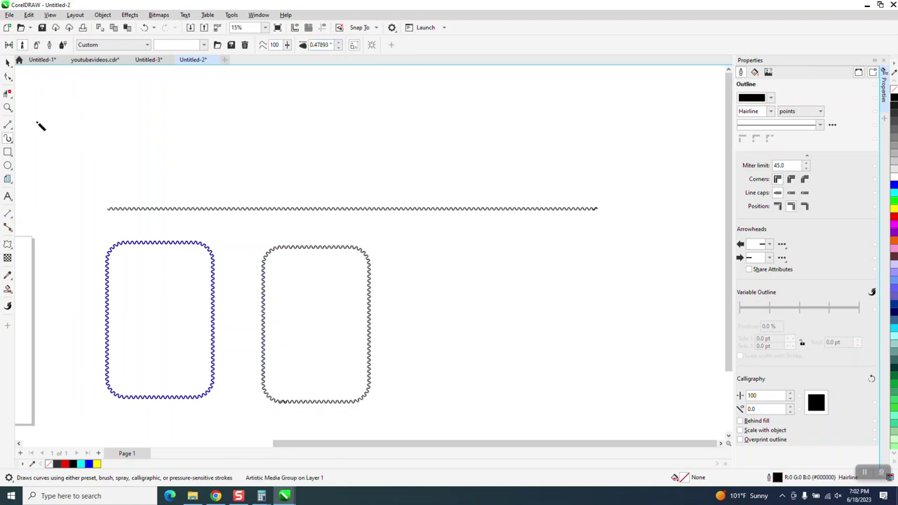
pyautogui.click(7, 107)
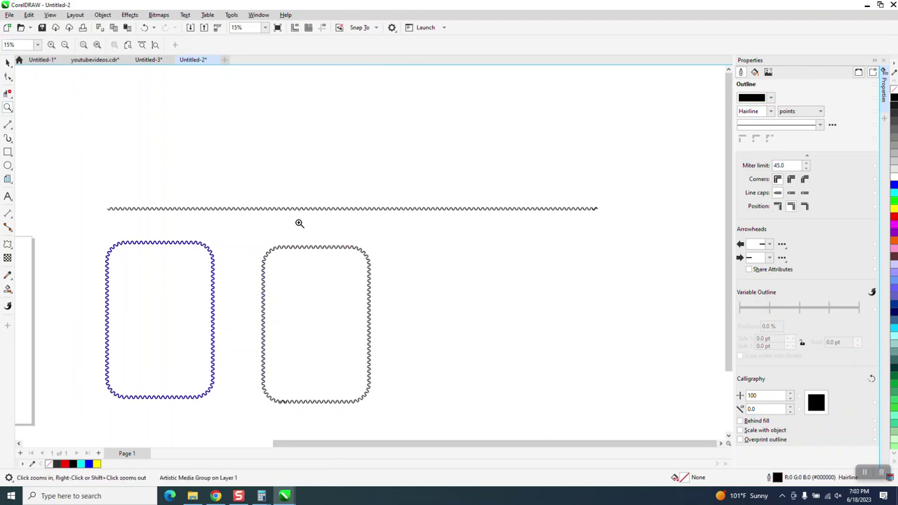
pyautogui.moveTo(257, 244); pyautogui.dragTo(351, 271)
pyautogui.scroll(3, 297, 193)
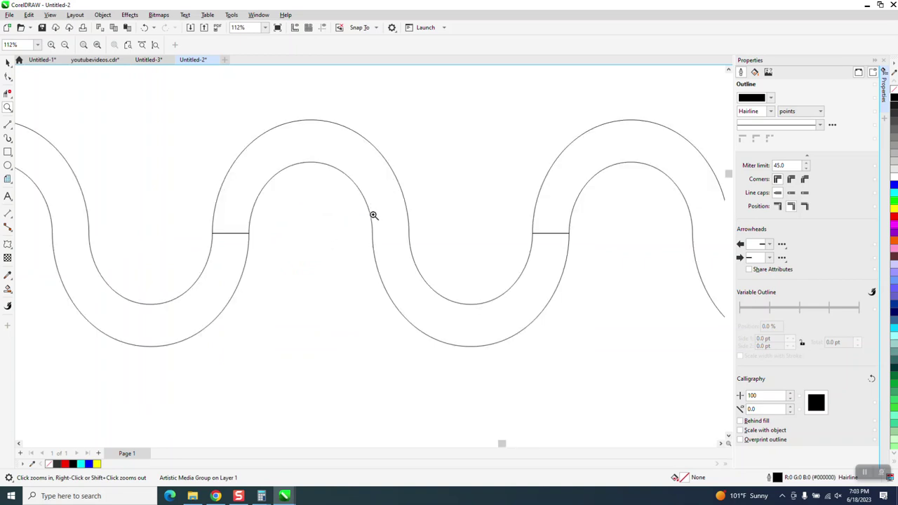
pyautogui.scroll(-2, 227, 154)
pyautogui.scroll(-4, 239, 140)
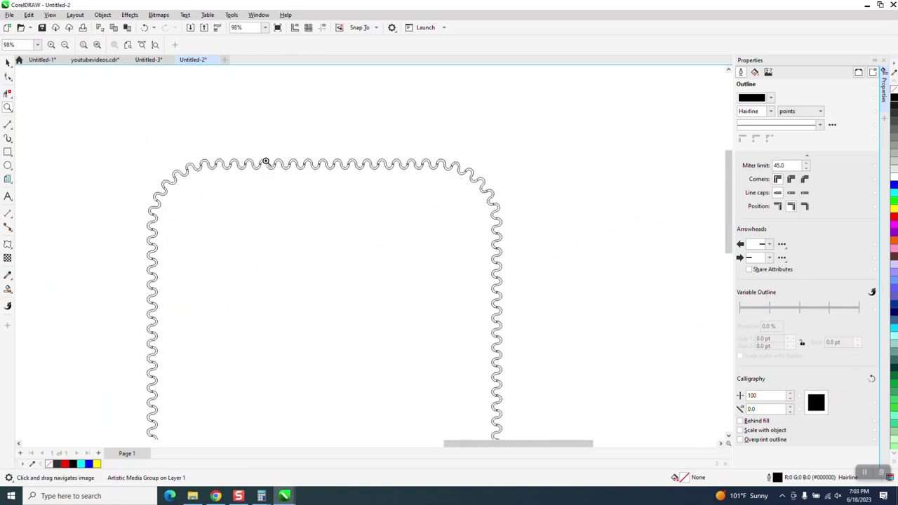
pyautogui.click(8, 62)
pyautogui.scroll(-3, 150, 94)
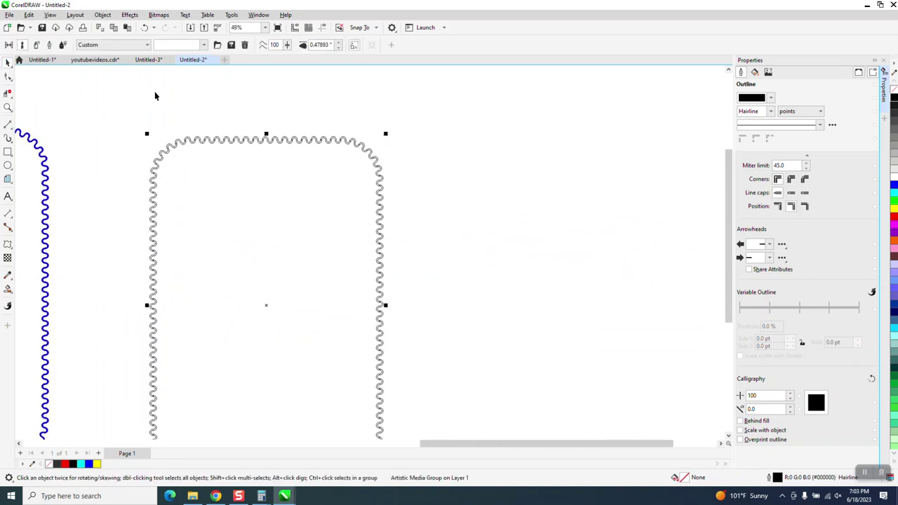
pyautogui.moveTo(139, 105)
pyautogui.mouseDown()
pyautogui.moveTo(133, 190)
pyautogui.moveTo(312, 338)
pyautogui.mouseUp()
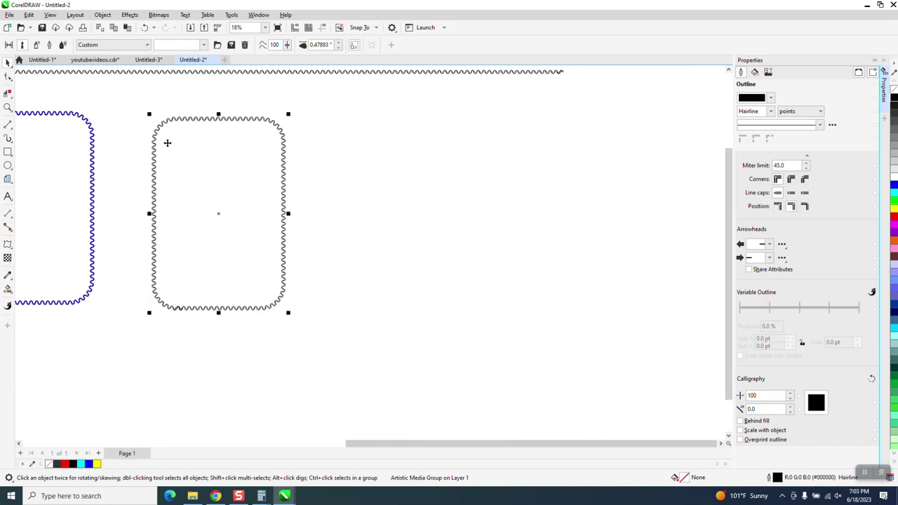
# - Break the Artistic Media group apart and move the rounded-rectangle path out to the right
pyautogui.click(102, 14)
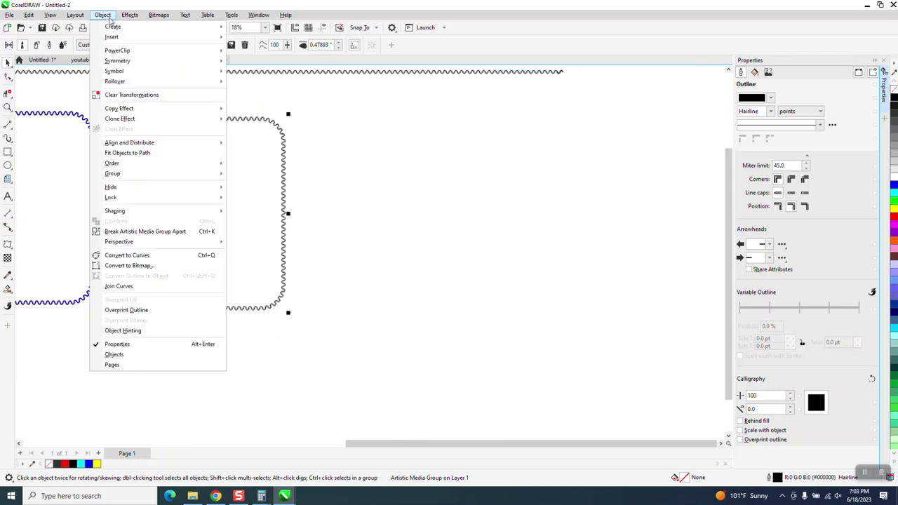
pyautogui.click(150, 231)
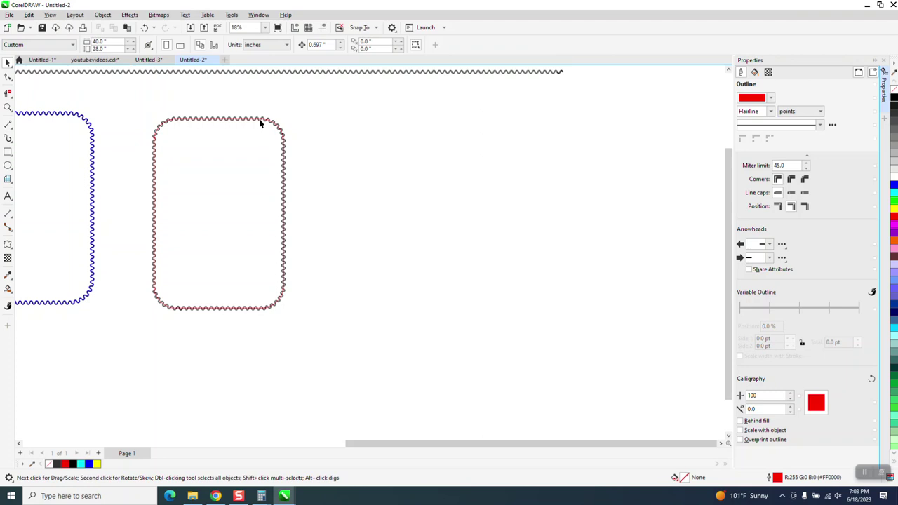
pyautogui.moveTo(280, 127)
pyautogui.mouseDown()
pyautogui.moveTo(437, 133)
pyautogui.moveTo(434, 122)
pyautogui.mouseUp()
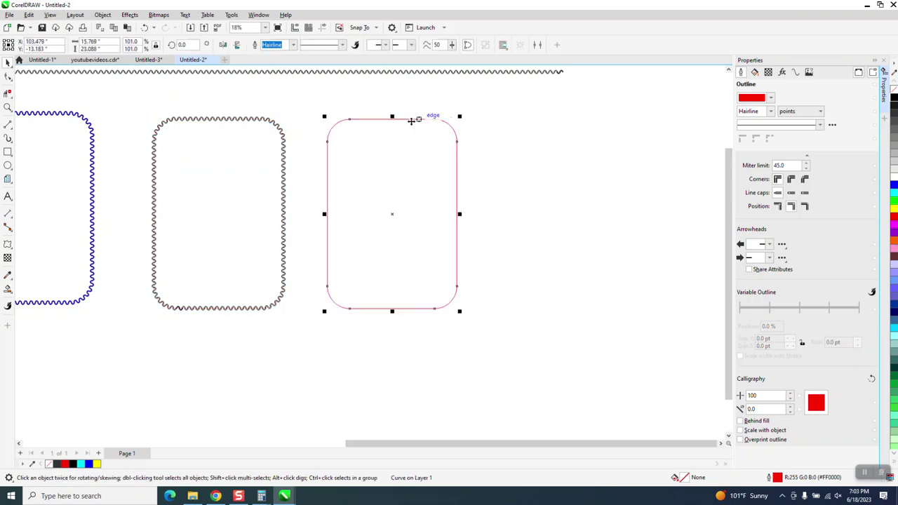
pyautogui.moveTo(136, 98)
pyautogui.mouseDown()
pyautogui.moveTo(274, 302)
pyautogui.moveTo(309, 331)
pyautogui.mouseUp()
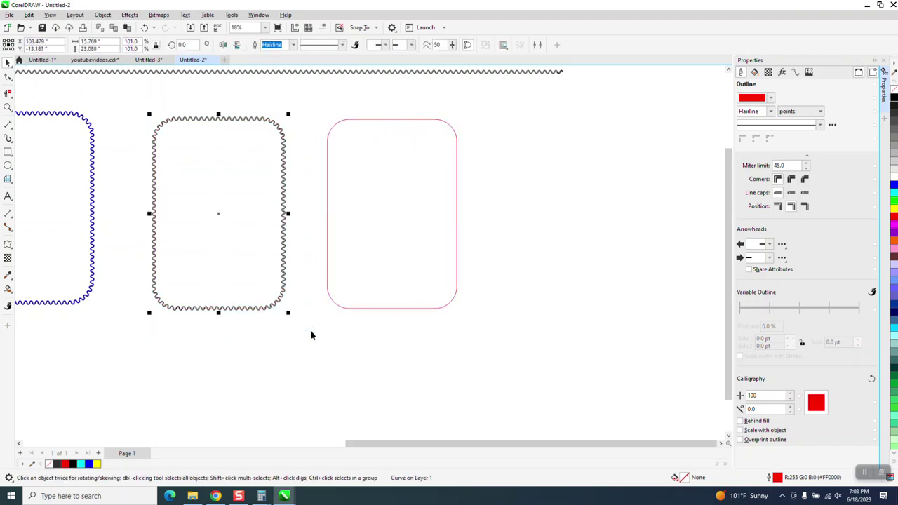
# - Ungroup the wavy outline once and reselect it
pyautogui.click(103, 15)
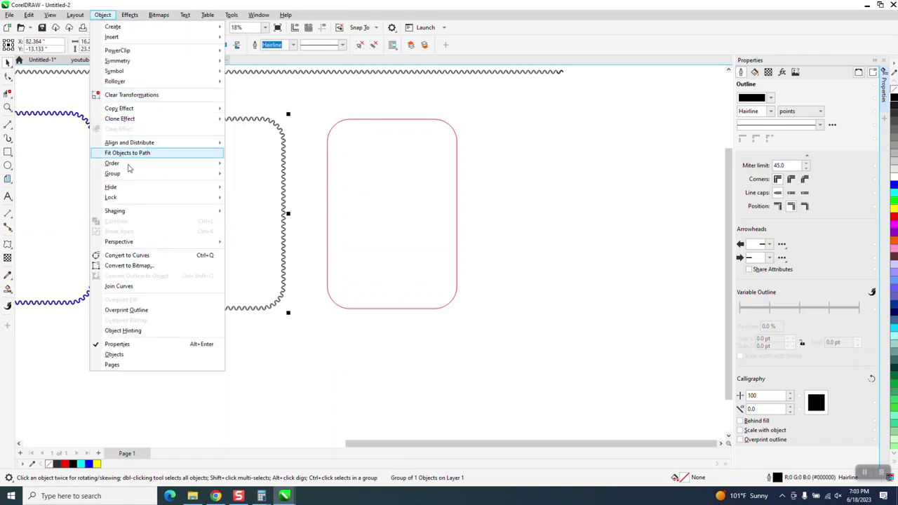
pyautogui.moveTo(125, 176)
pyautogui.click(250, 185)
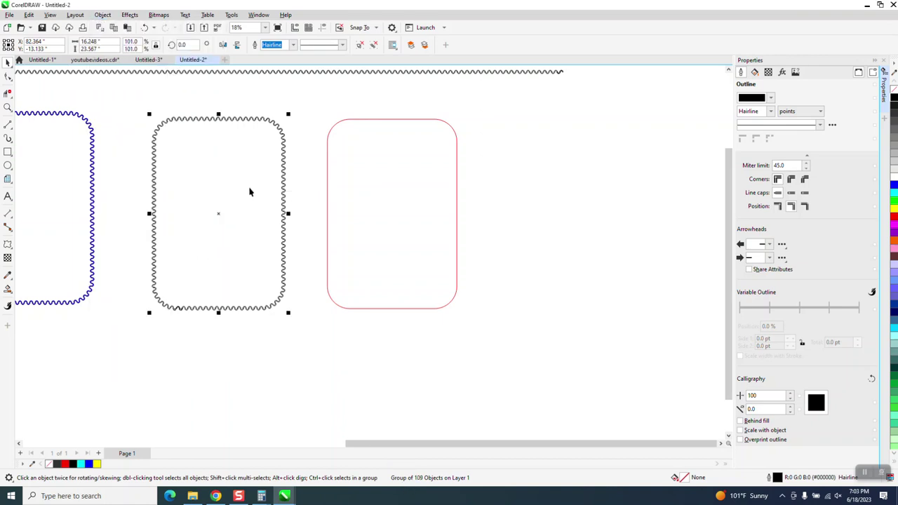
pyautogui.moveTo(127, 110)
pyautogui.mouseDown()
pyautogui.moveTo(253, 301)
pyautogui.moveTo(303, 328)
pyautogui.mouseUp()
pyautogui.click(242, 103)
pyautogui.click(208, 123)
# - Ungroup the wave again into its 109 pieces, select them all, and zoom in
pyautogui.click(102, 14)
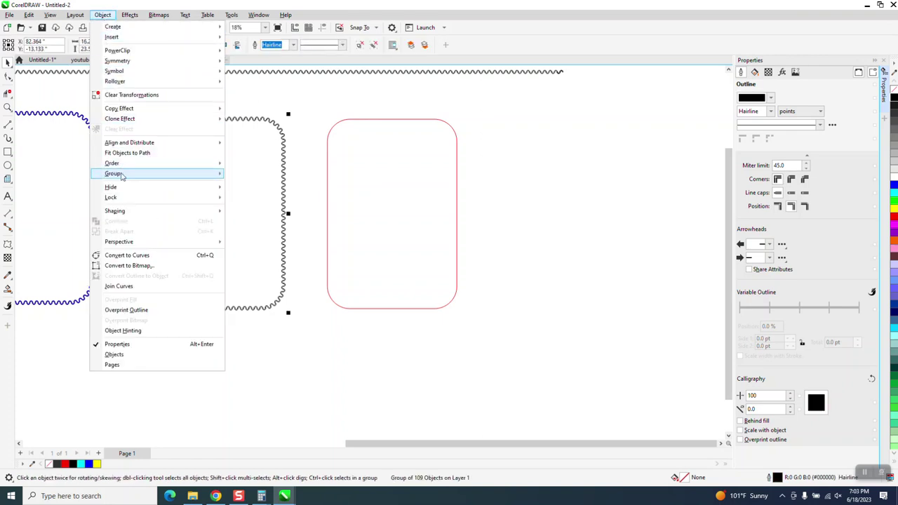
pyautogui.moveTo(119, 173)
pyautogui.click(260, 186)
pyautogui.moveTo(127, 100)
pyautogui.mouseDown()
pyautogui.moveTo(148, 173)
pyautogui.moveTo(309, 322)
pyautogui.mouseUp()
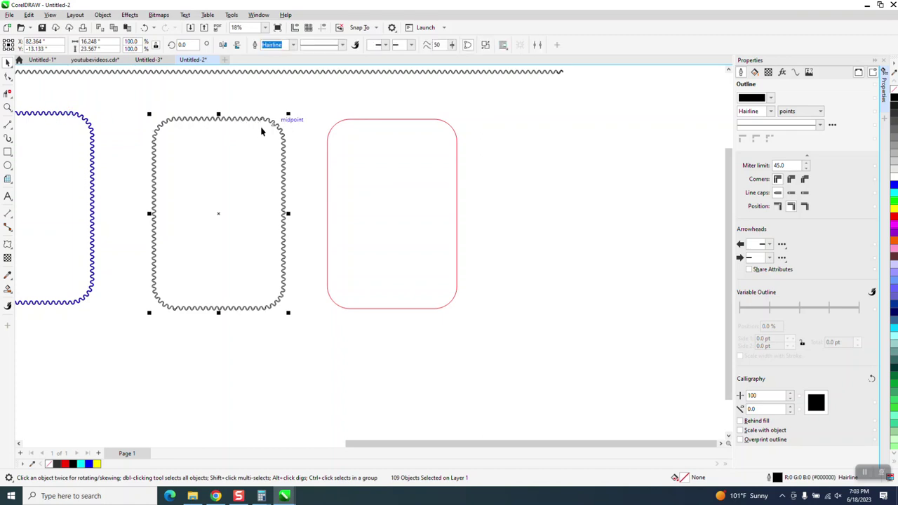
pyautogui.click(8, 107)
pyautogui.click(200, 142)
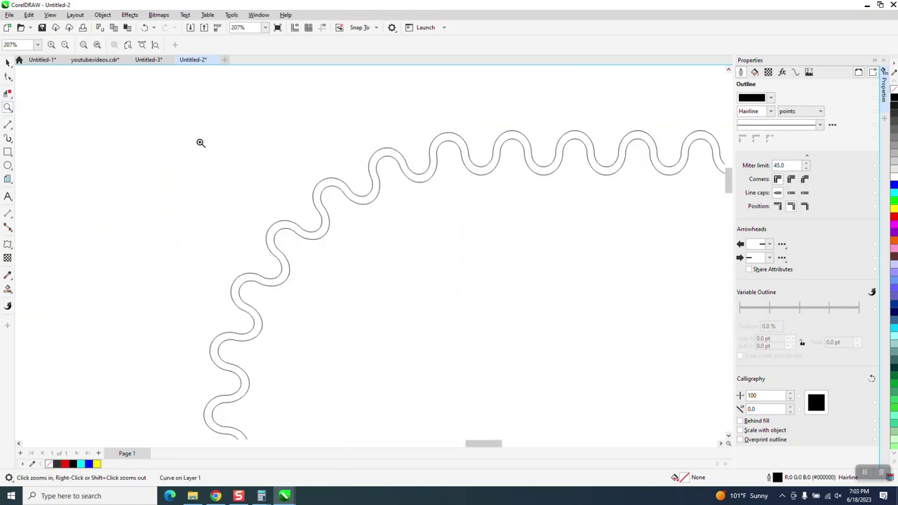
# - Smart Fill the inside of the wave outline with blue and no outline
pyautogui.click(8, 288)
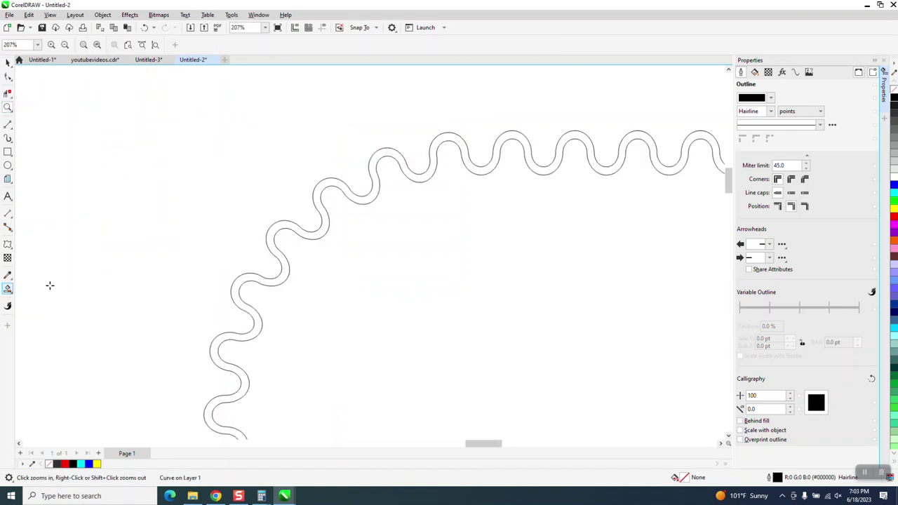
pyautogui.click(302, 234)
pyautogui.scroll(-5, 198, 212)
pyautogui.scroll(-2, 101, 148)
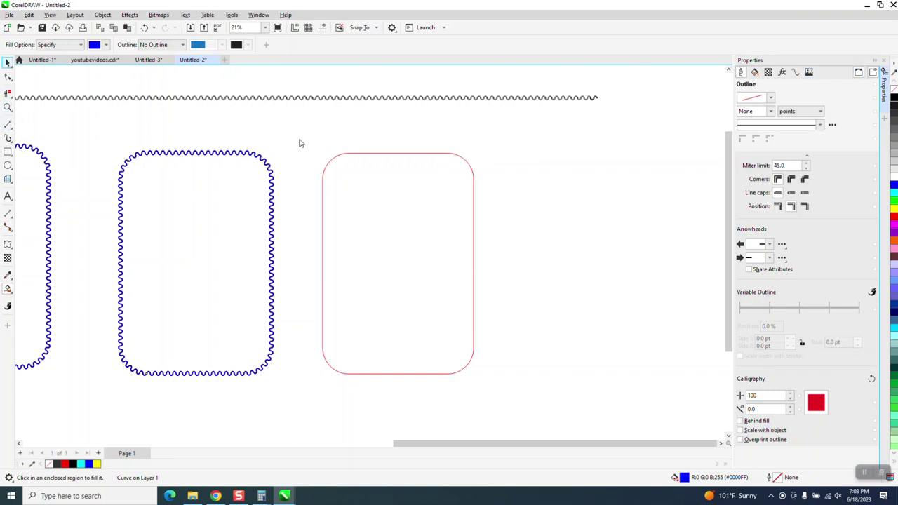
pyautogui.press('space')
# - Scale the red rounded rectangle up to about 110% and check its Curve properties
pyautogui.click(367, 154)
pyautogui.moveTo(479, 148); pyautogui.dragTo(521, 134)
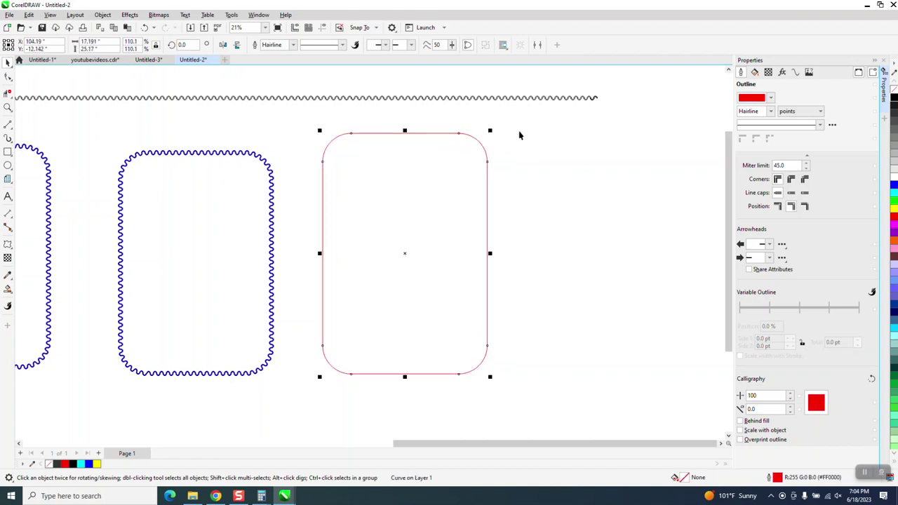
pyautogui.click(796, 72)
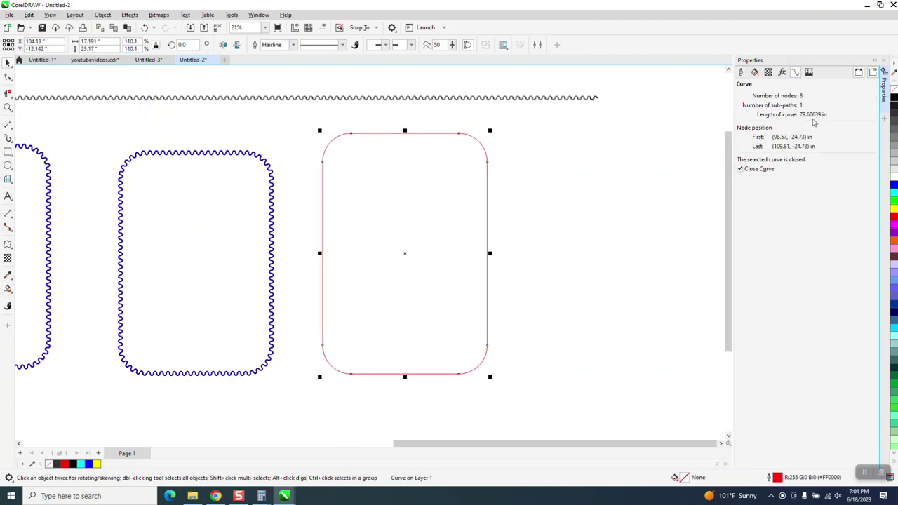
# - Move the long straight wave line up and left above the shapes
pyautogui.click(538, 107)
pyautogui.click(537, 101)
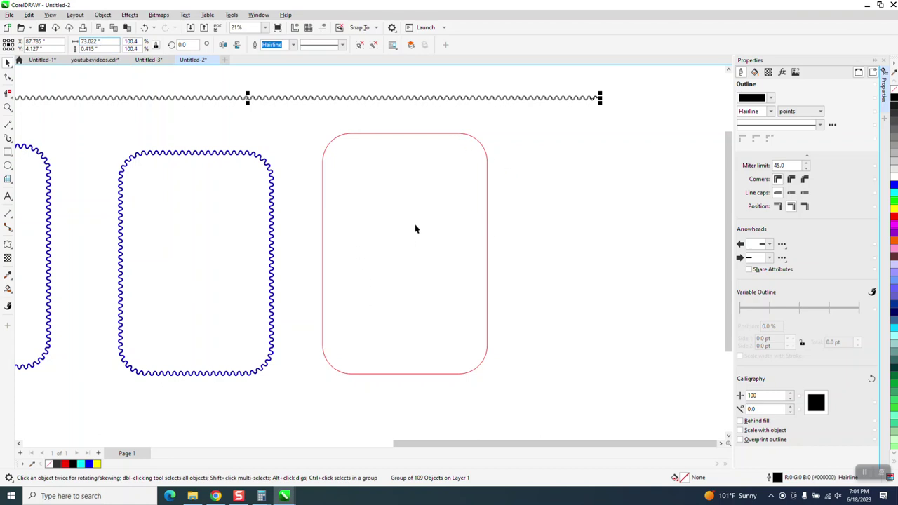
pyautogui.scroll(-2, 409, 232)
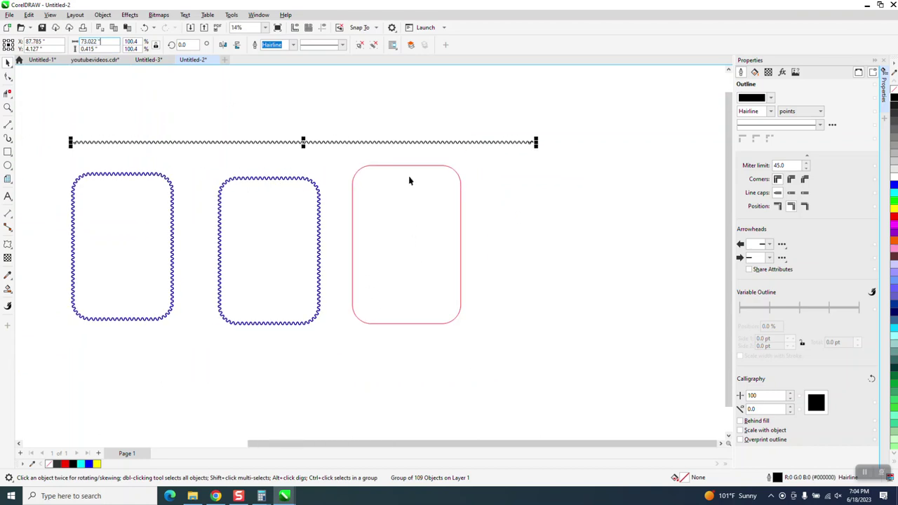
pyautogui.moveTo(397, 143); pyautogui.dragTo(379, 114)
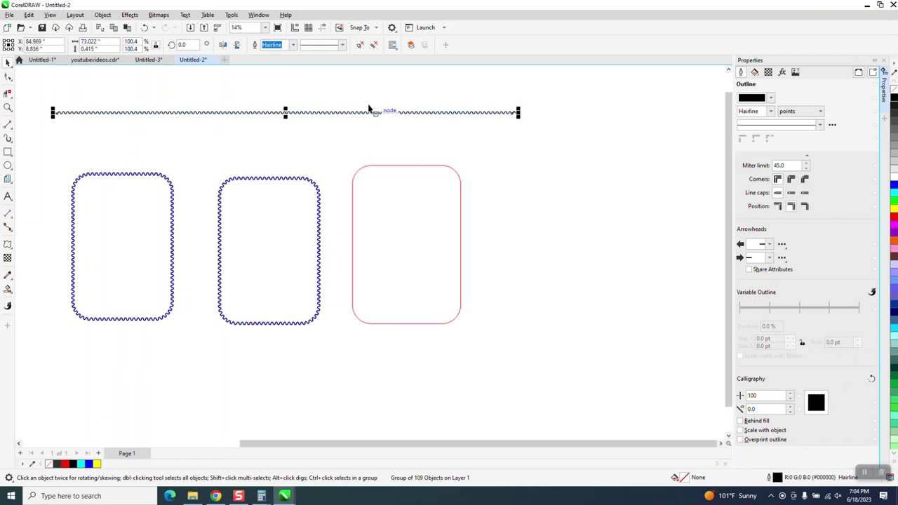
# - Apply the saved custom wave brush preset to the enlarged red rounded rectangle and zoom in
pyautogui.click(8, 138)
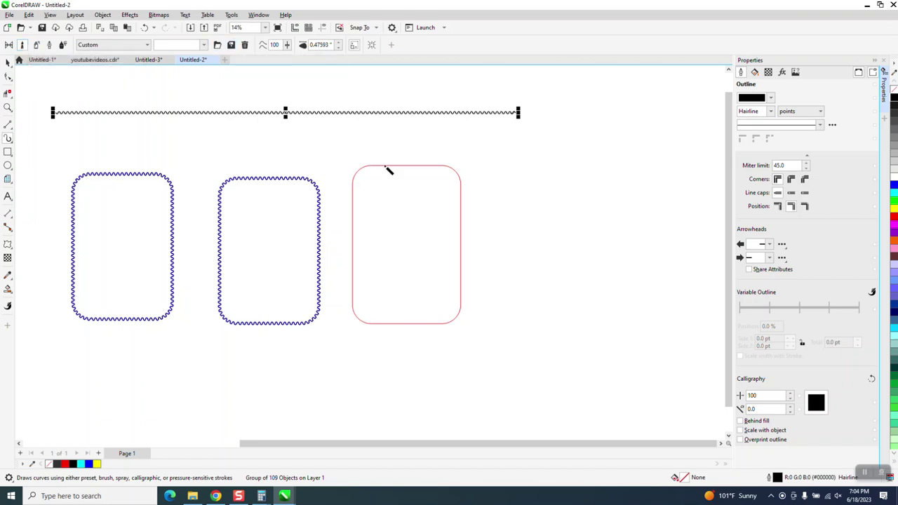
pyautogui.click(386, 167)
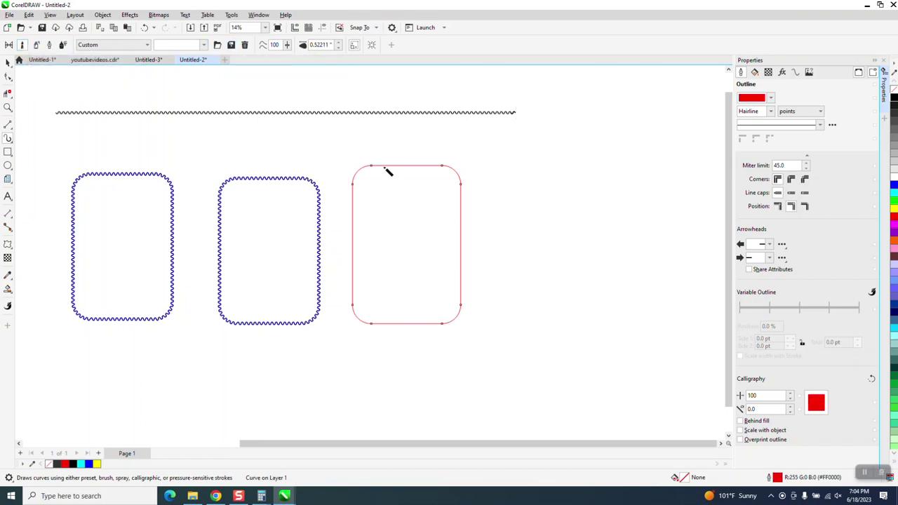
pyautogui.click(339, 42)
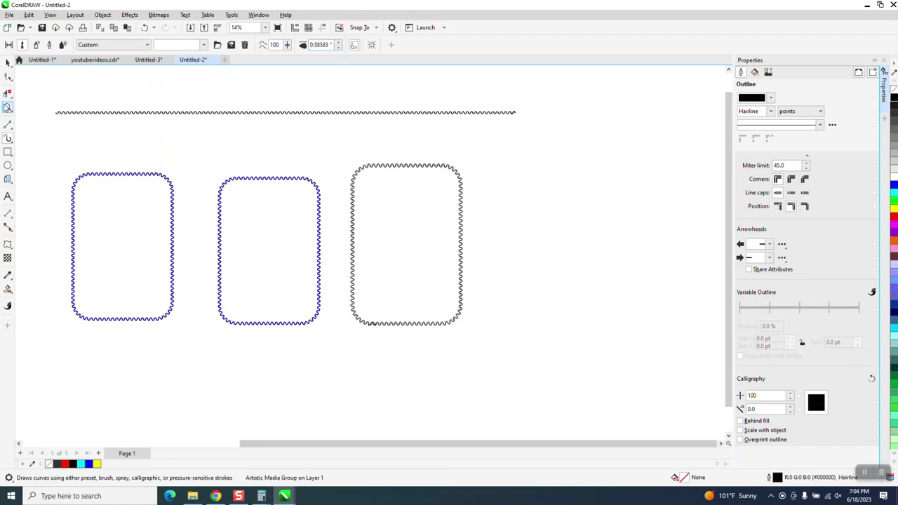
pyautogui.click(7, 106)
pyautogui.moveTo(351, 154); pyautogui.dragTo(538, 235)
pyautogui.rightClick(453, 203)
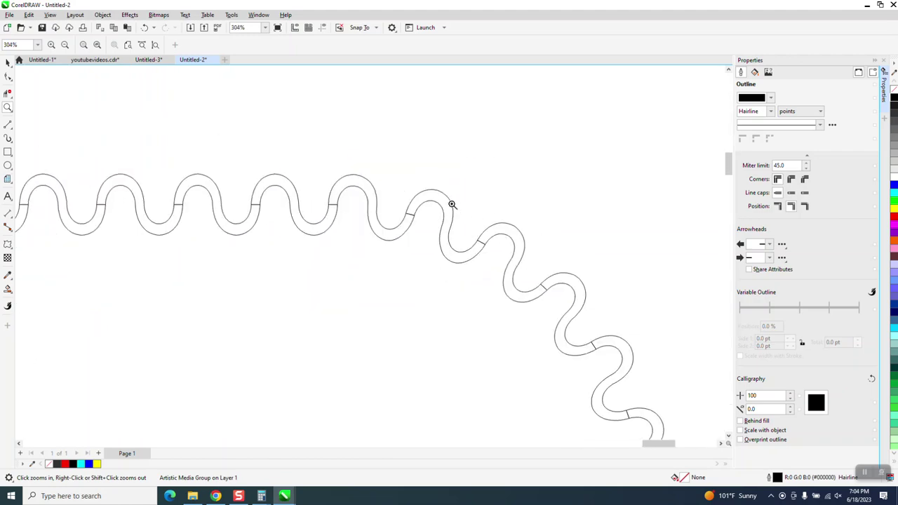
pyautogui.rightClick(444, 189)
pyautogui.rightClick(444, 190)
pyautogui.rightClick(444, 204)
pyautogui.rightClick(445, 234)
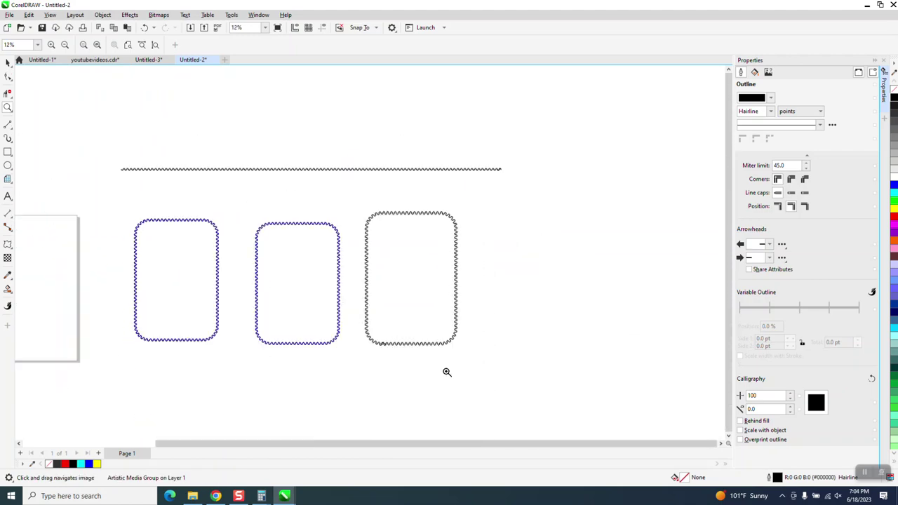
pyautogui.moveTo(361, 331); pyautogui.dragTo(467, 354)
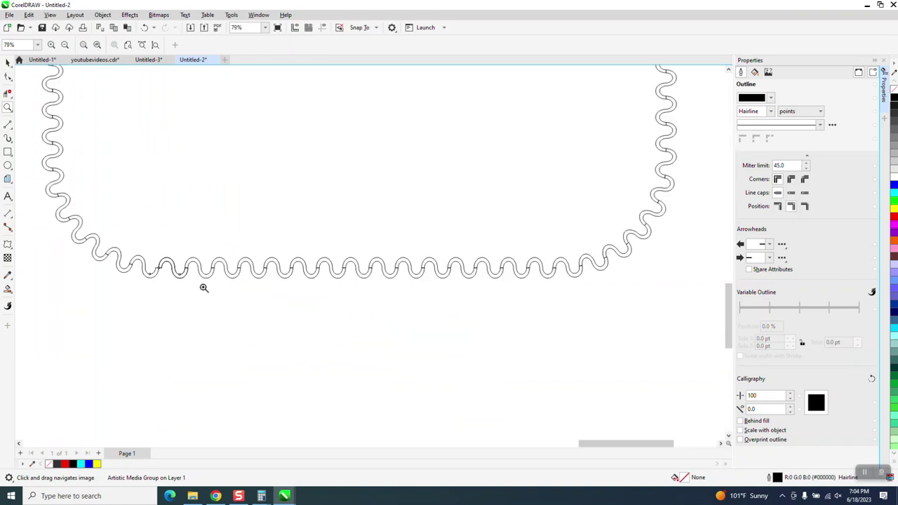
pyautogui.moveTo(119, 257); pyautogui.dragTo(229, 294)
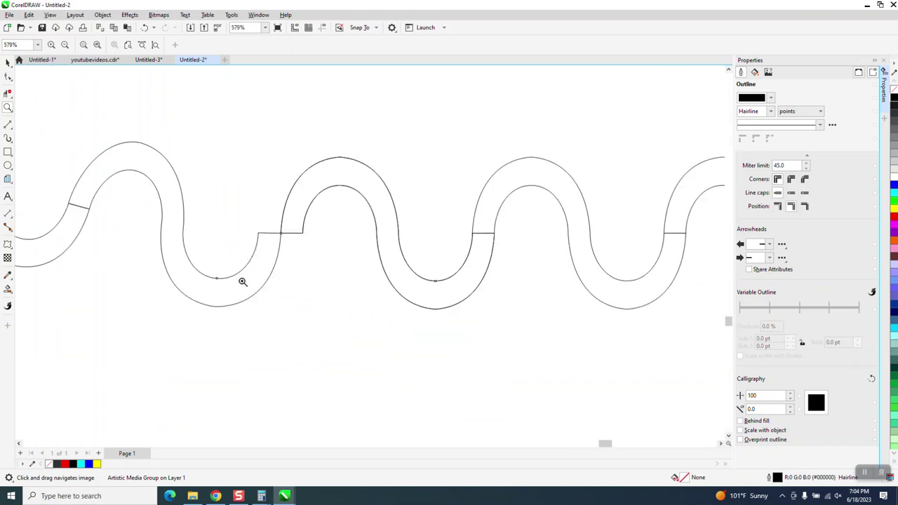
pyautogui.scroll(-6, 243, 282)
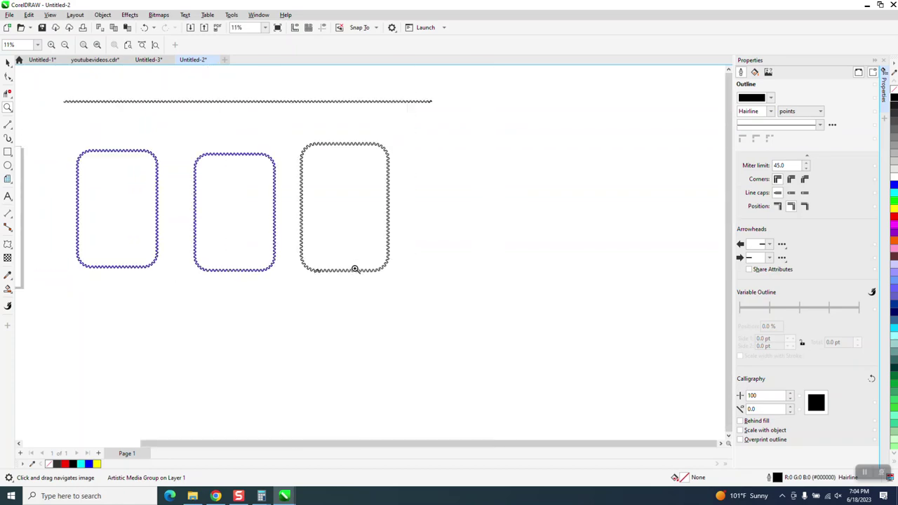
pyautogui.moveTo(188, 151)
pyautogui.mouseDown()
pyautogui.moveTo(243, 217)
pyautogui.moveTo(321, 281)
pyautogui.mouseUp()
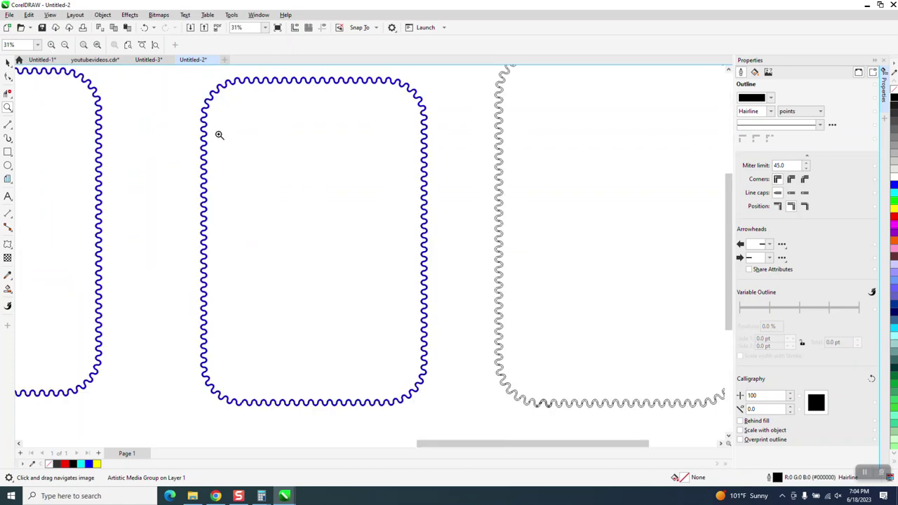
pyautogui.moveTo(203, 84); pyautogui.dragTo(292, 95)
pyautogui.moveTo(280, 160); pyautogui.dragTo(380, 221)
pyautogui.rightClick(269, 168)
pyautogui.rightClick(272, 165)
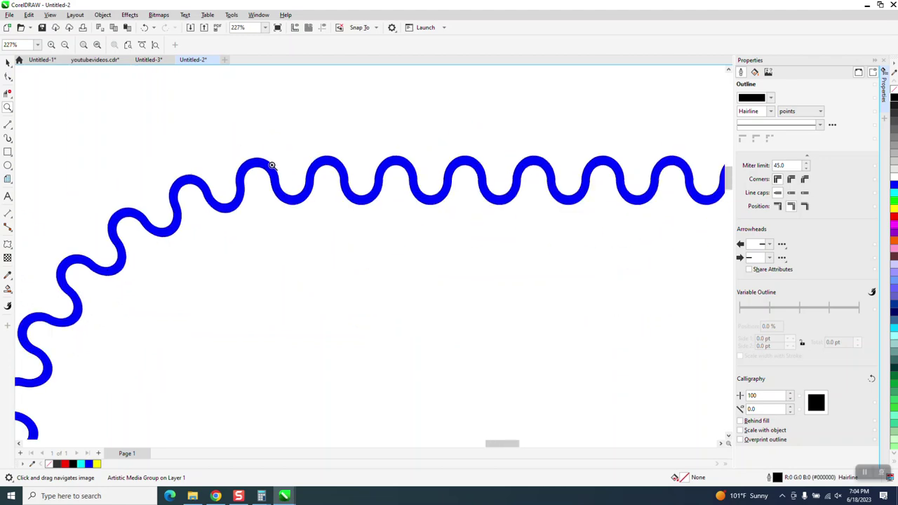
pyautogui.rightClick(272, 165)
pyautogui.rightClick(272, 165)
pyautogui.rightClick(272, 165)
pyautogui.rightClick(272, 164)
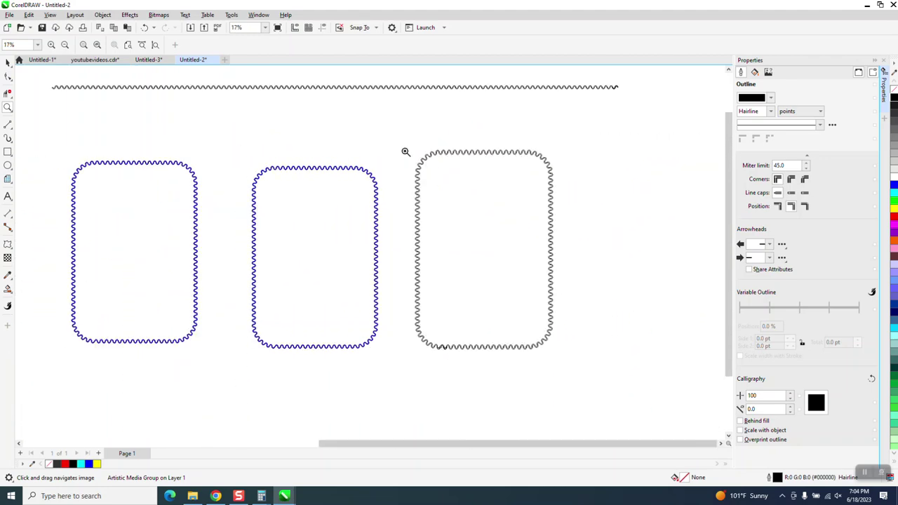